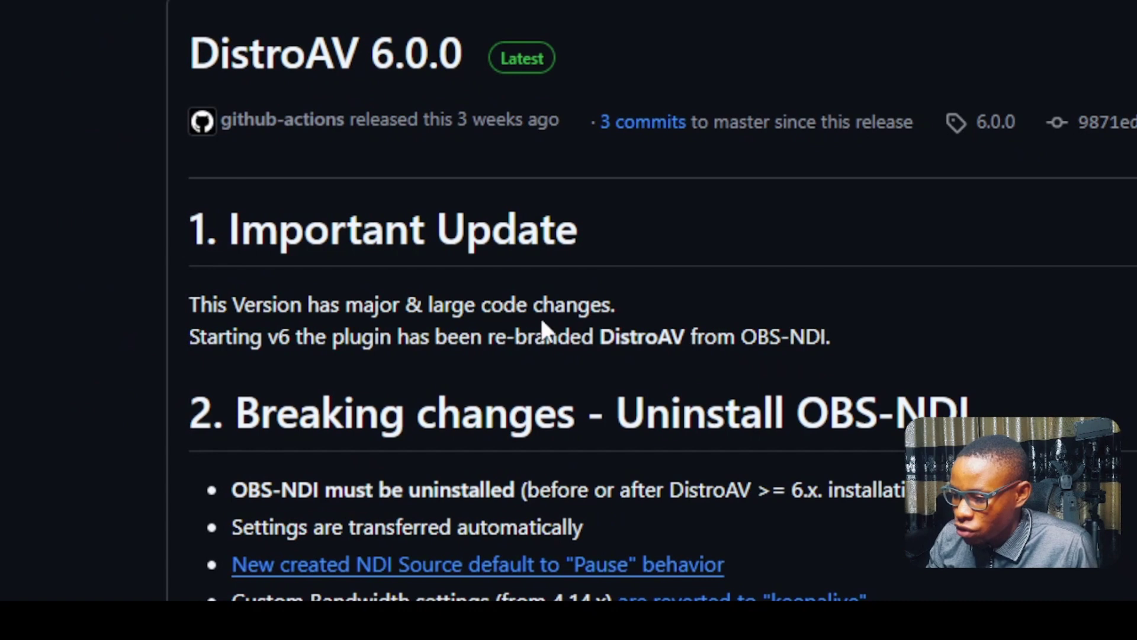
- Scroll past the DistroAV release notes and bring up File Explorer's taskbar jump list
scroll(541, 324, "down", 1)
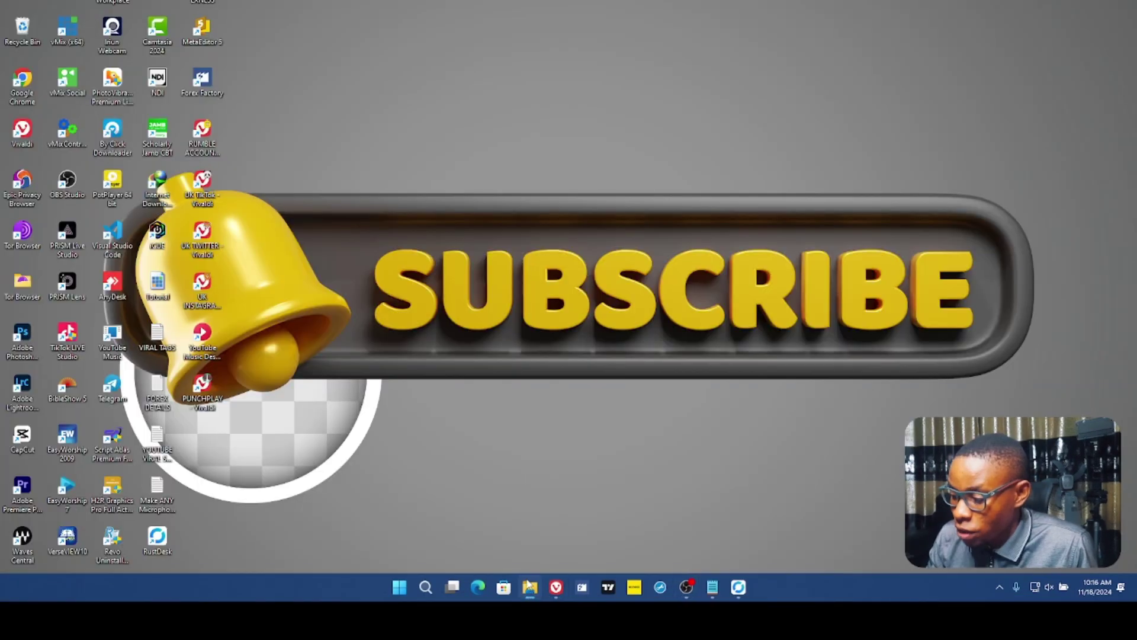
right_click(529, 586)
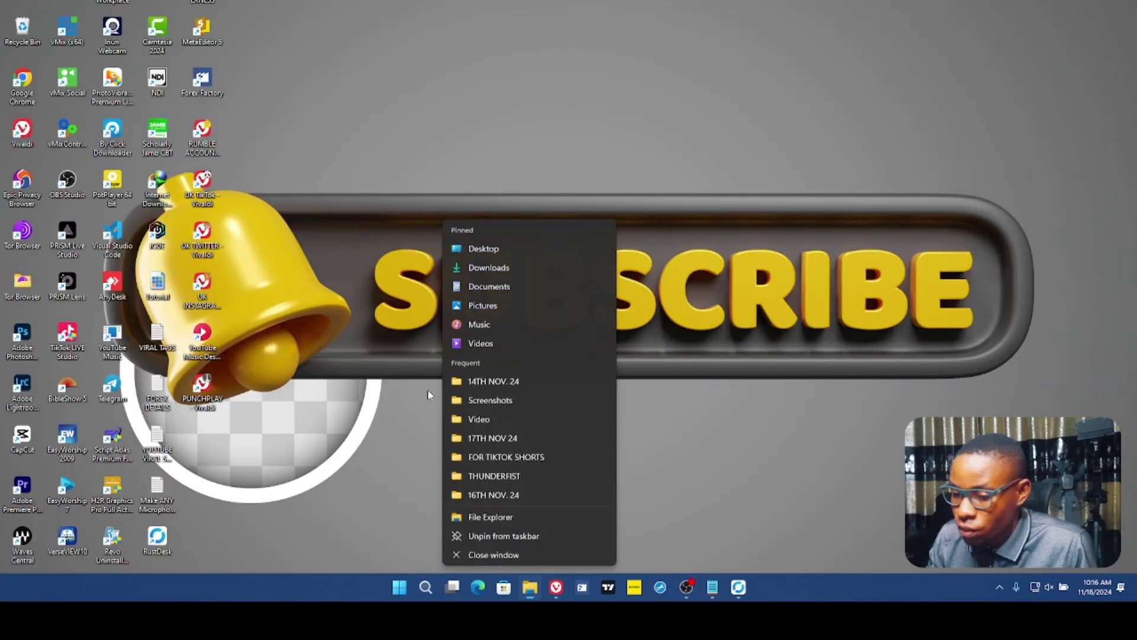
- In a new File Explorer window, go through This PC and Local Disk (C:) to Program Files\obs-studio
left_click(509, 516)
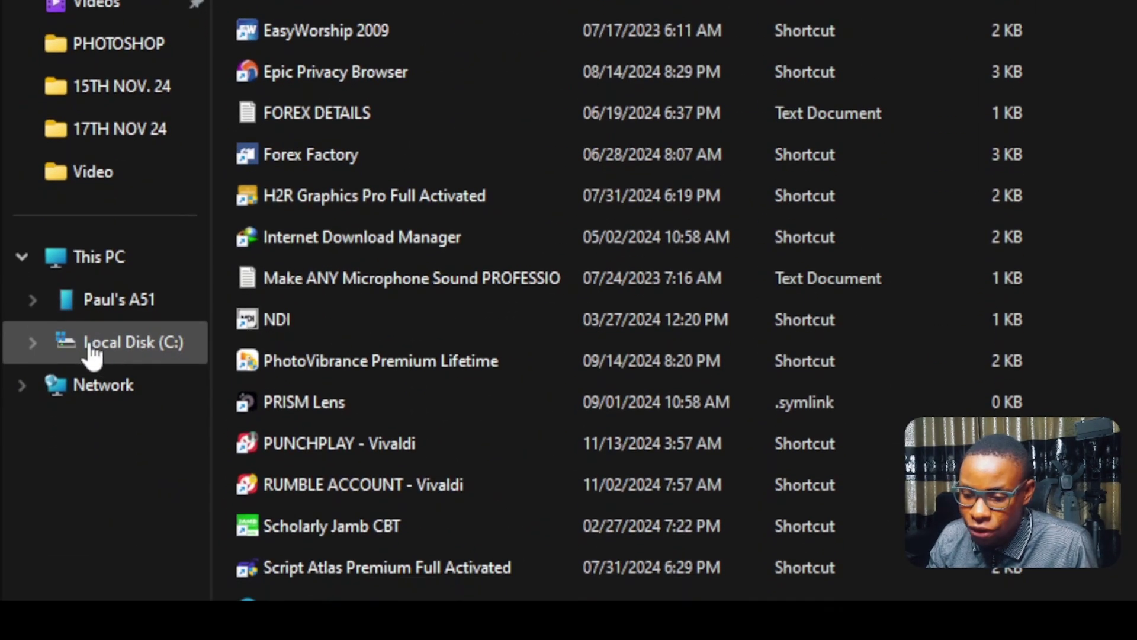
left_click(90, 347)
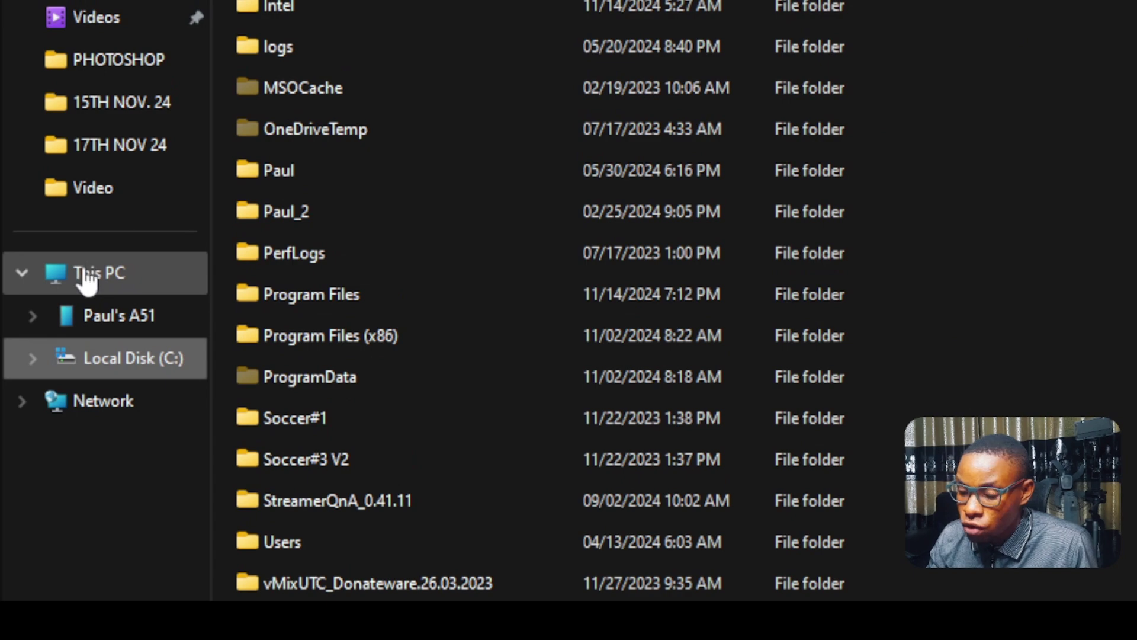
left_click(86, 273)
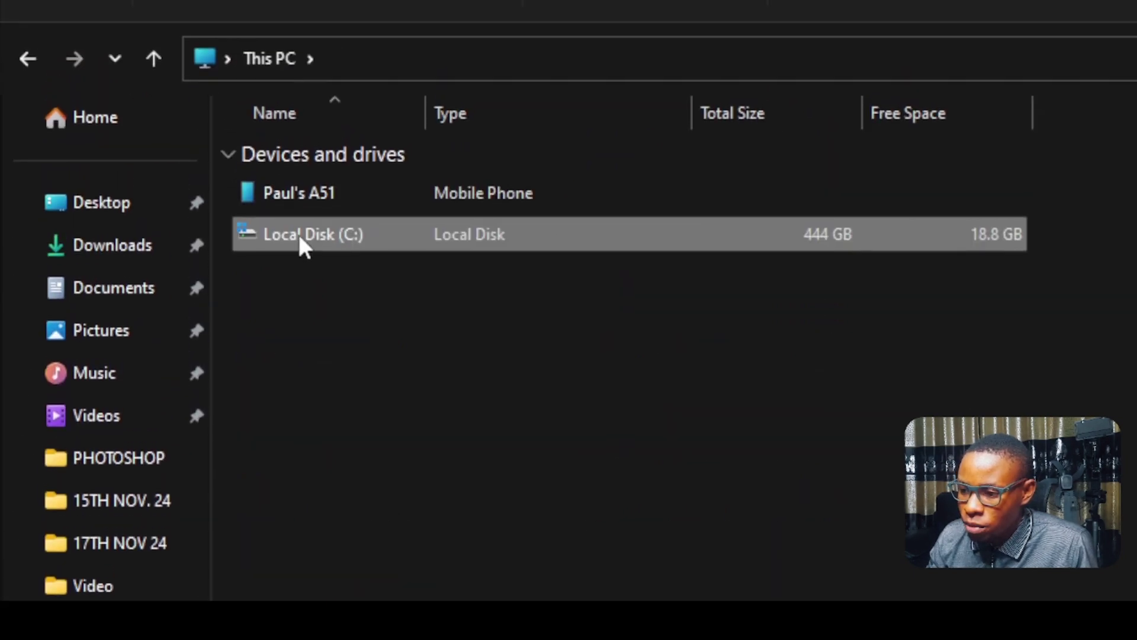
double_click(298, 233)
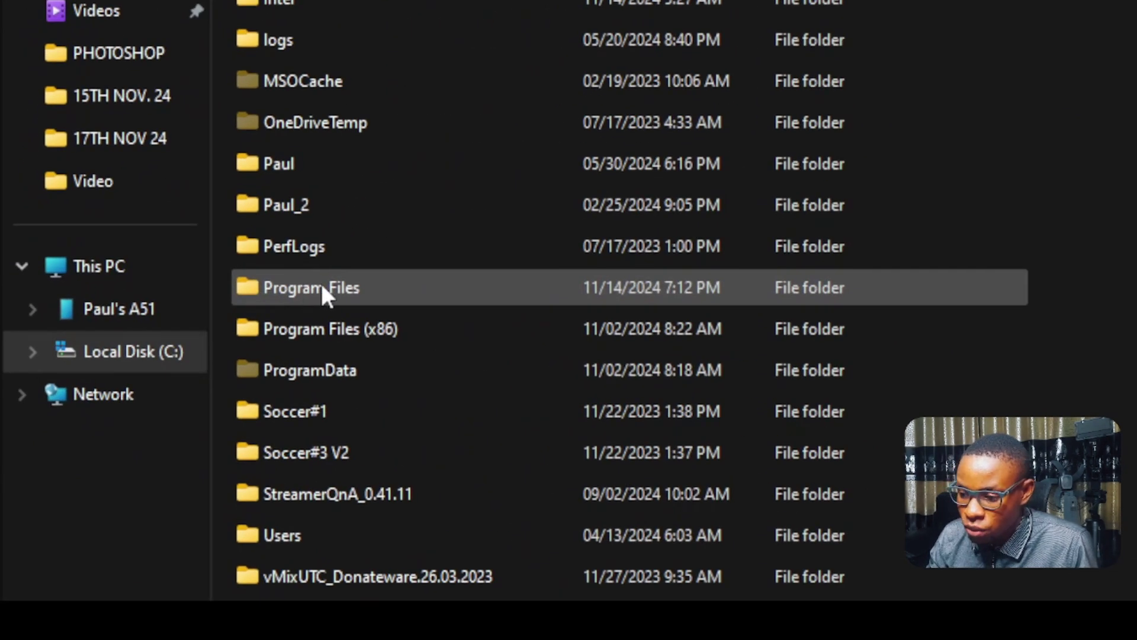
double_click(323, 286)
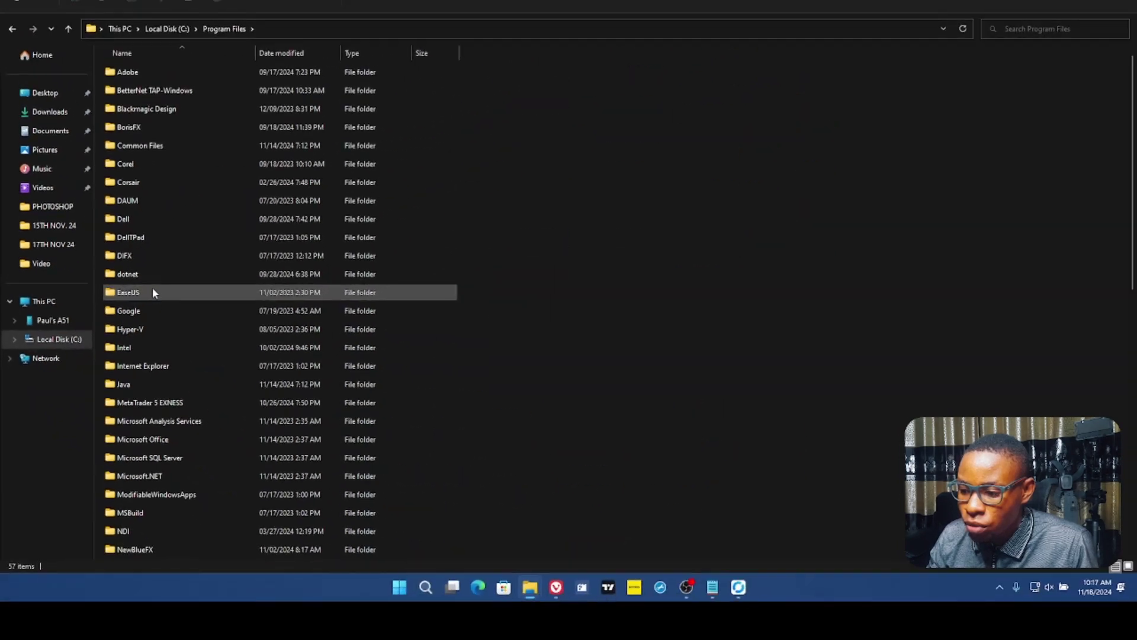
scroll(177, 237, "down", 10)
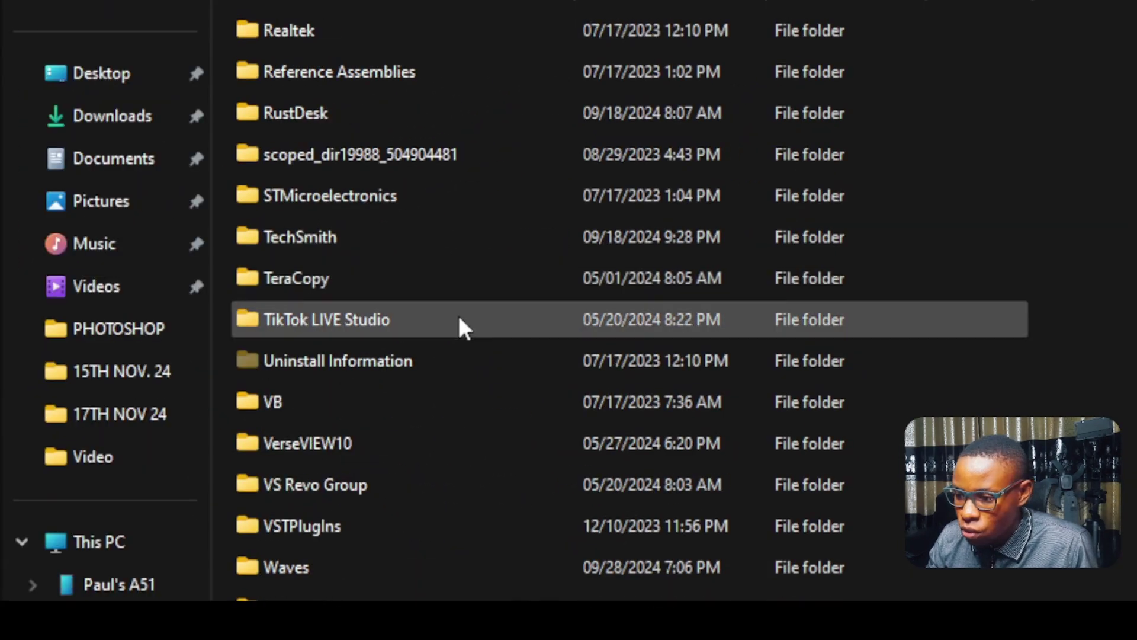
scroll(204, 206, "up", 2)
scroll(327, 337, "up", 2)
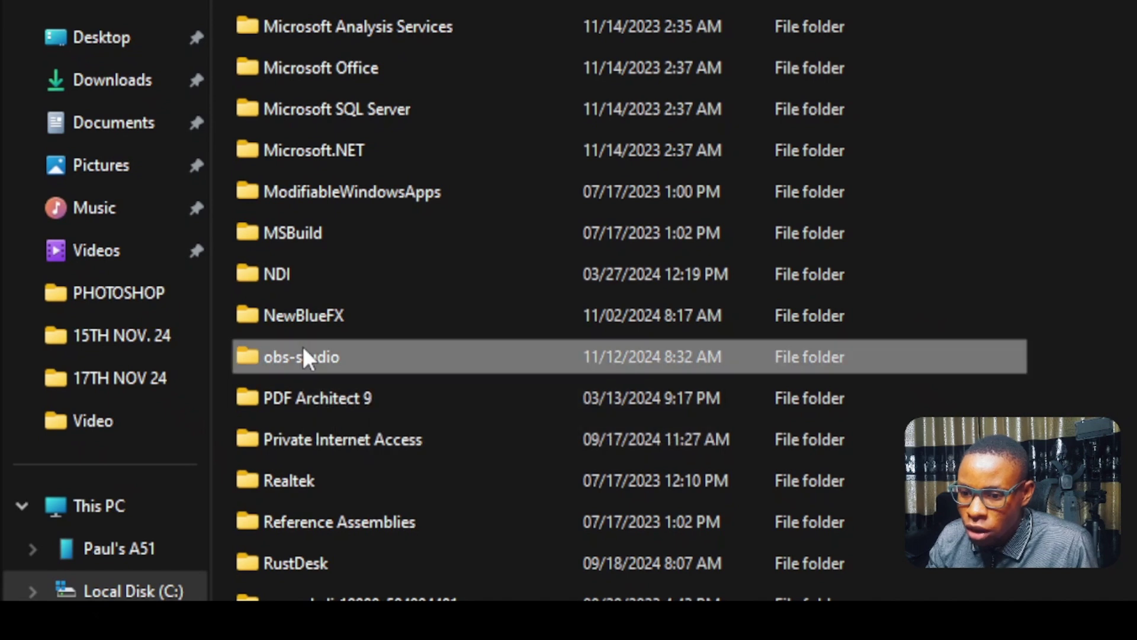
double_click(303, 361)
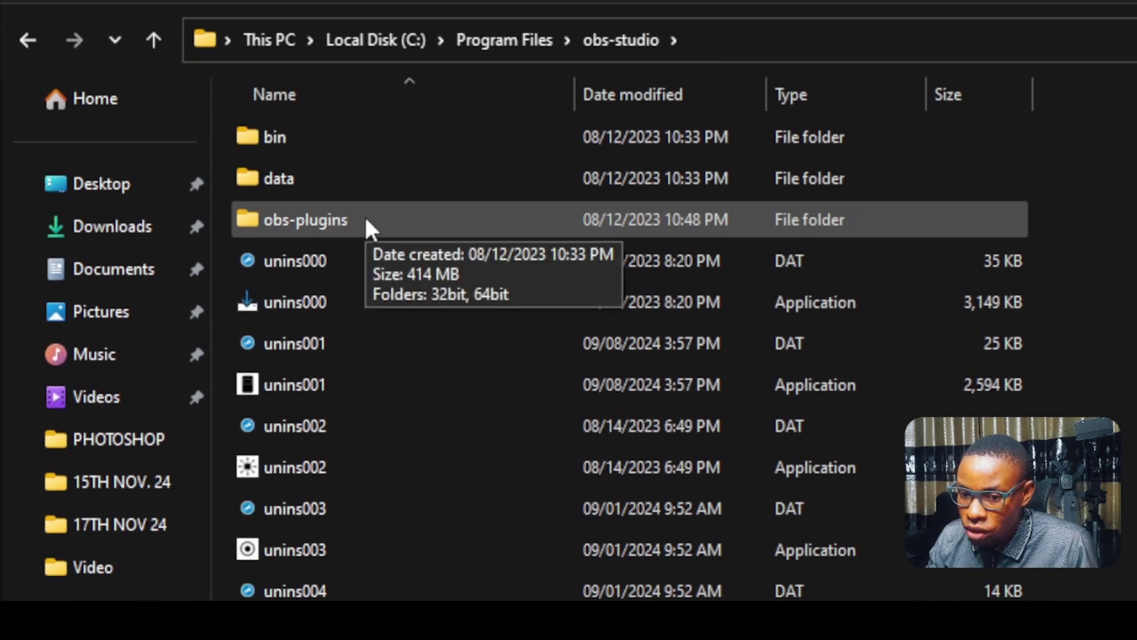
- Delete obs-ndi.dll and obs-ndi.pdb from obs-plugins\64bit with administrator permission, then go back to obs-studio
double_click(365, 220)
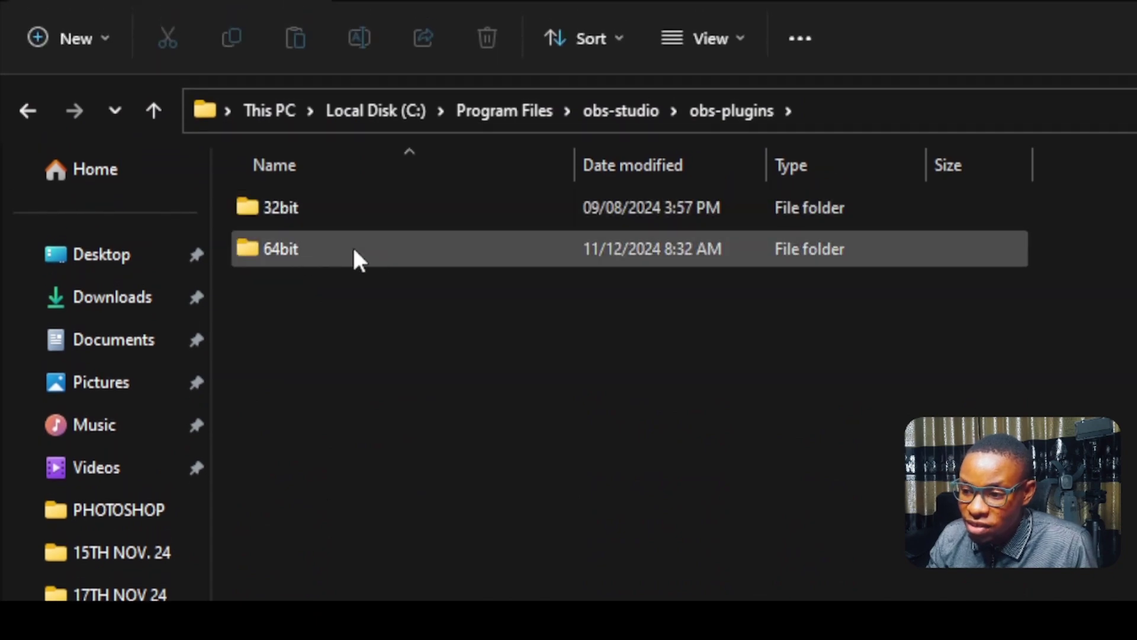
double_click(334, 250)
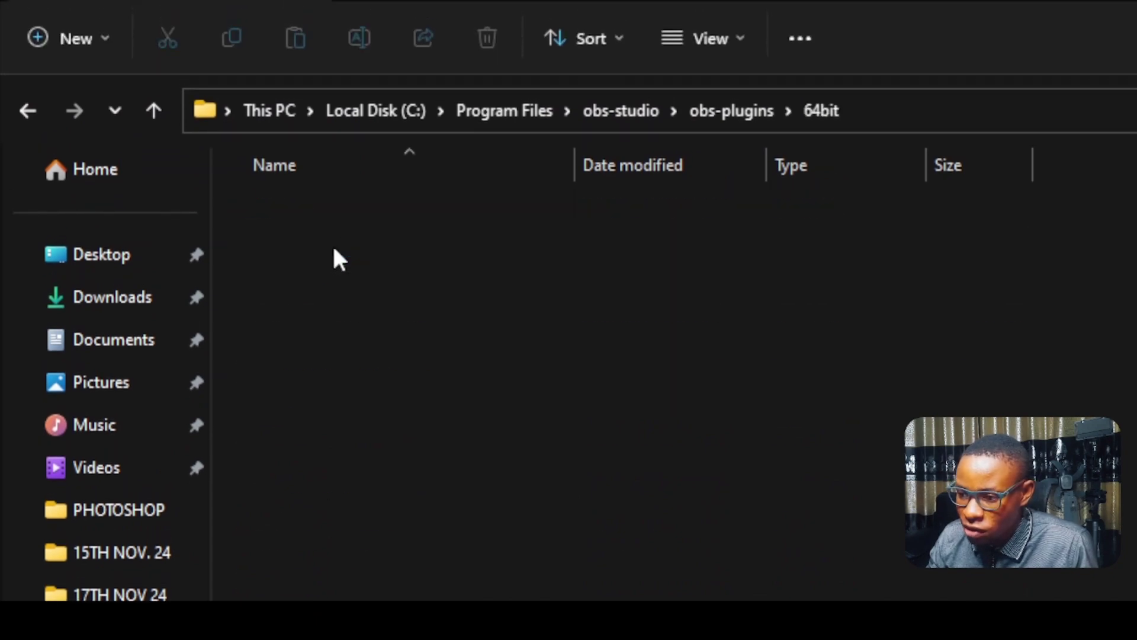
scroll(346, 296, "down", 4)
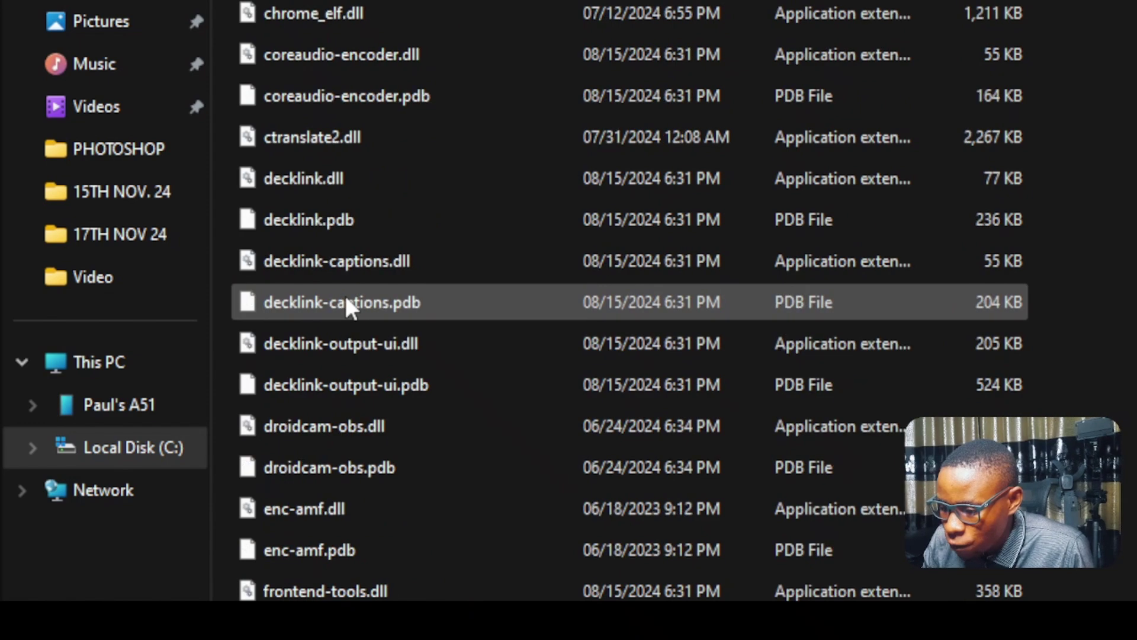
scroll(346, 302, "down", 4)
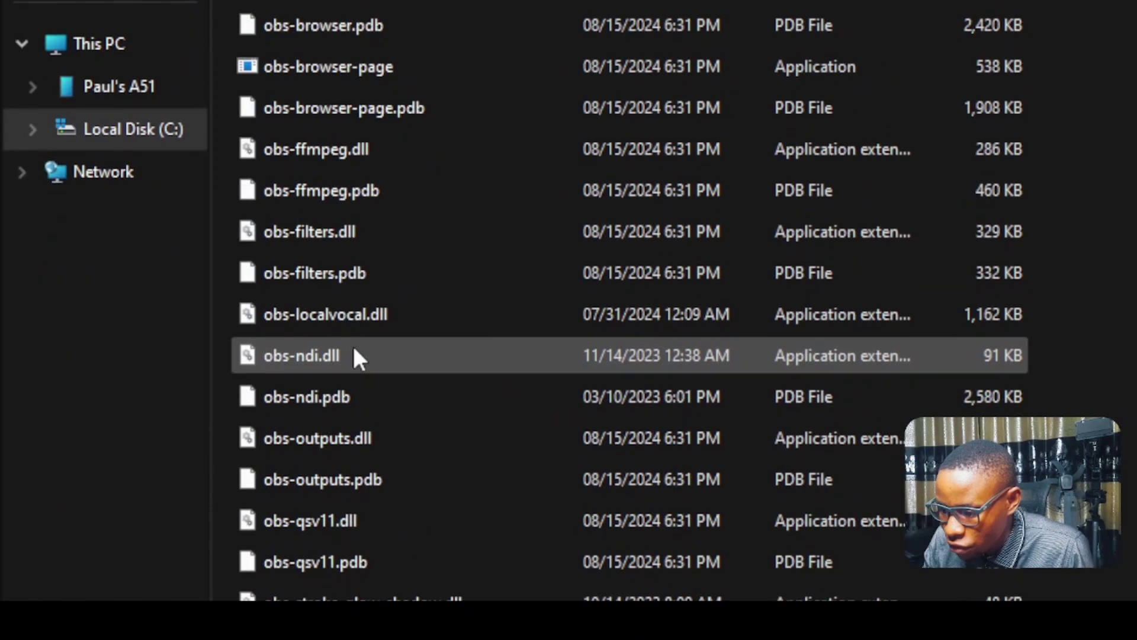
left_click(355, 351)
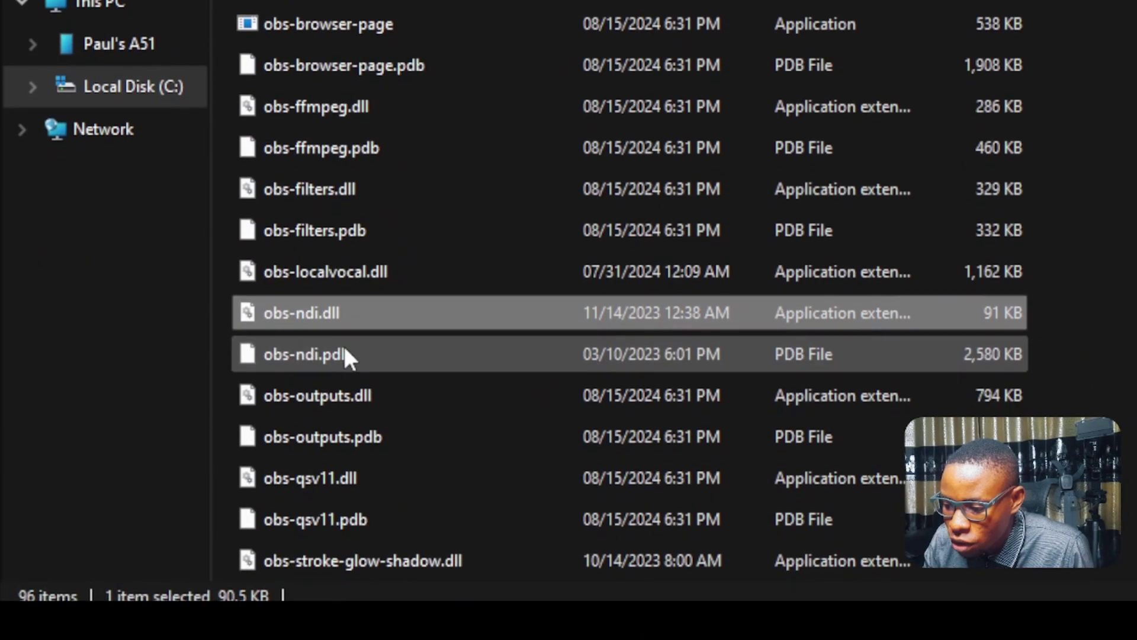
left_click(343, 393, "ctrl")
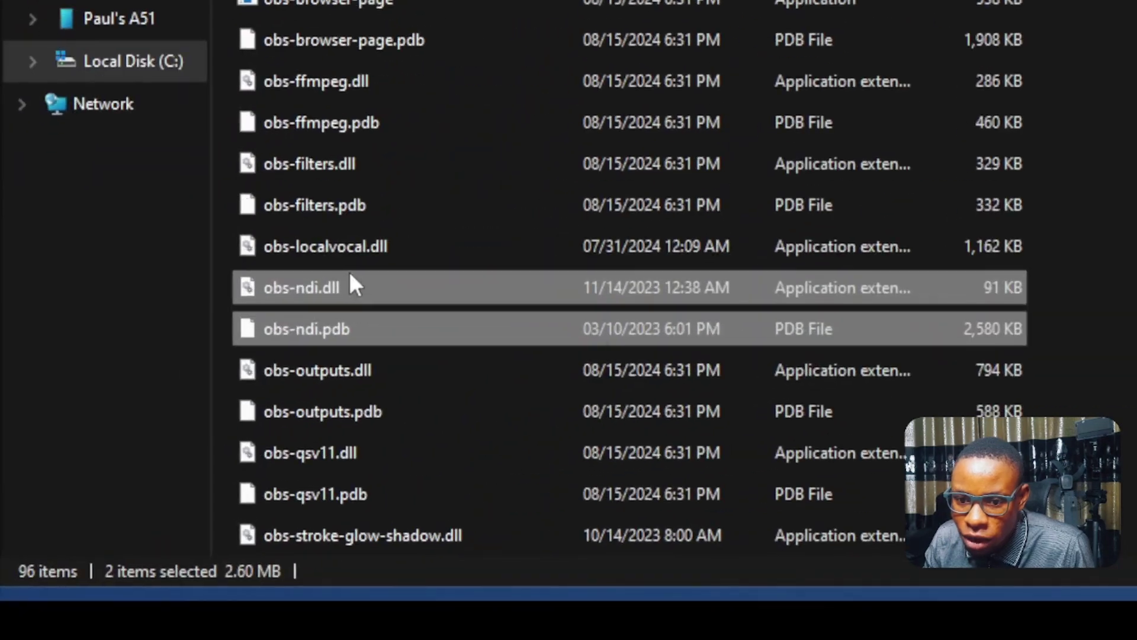
mouse_move(149, 433)
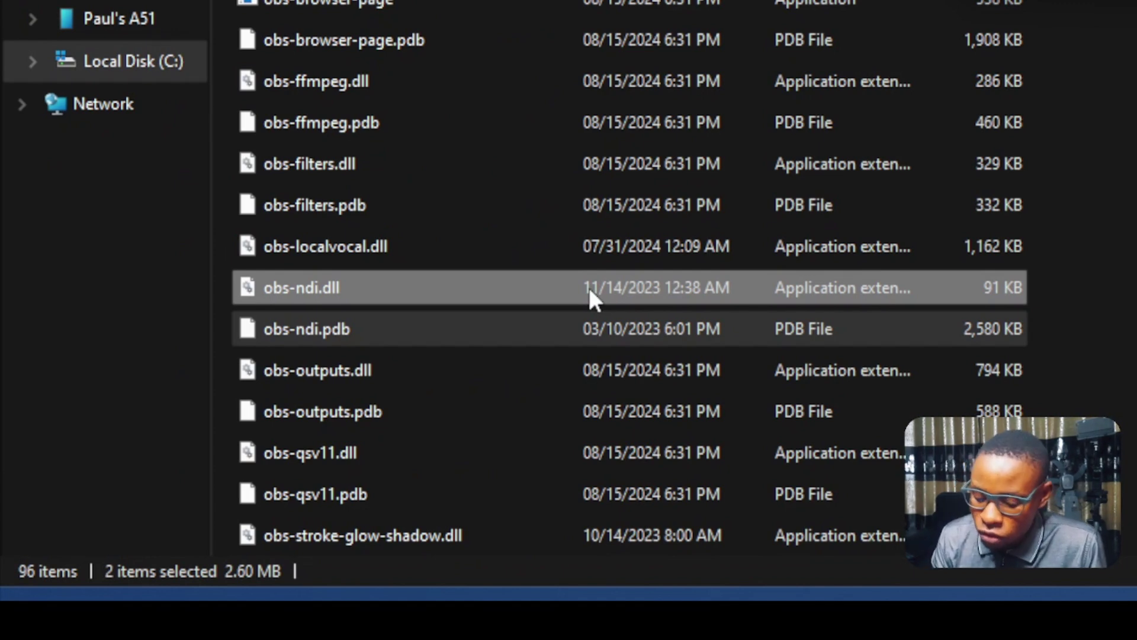
key("Delete")
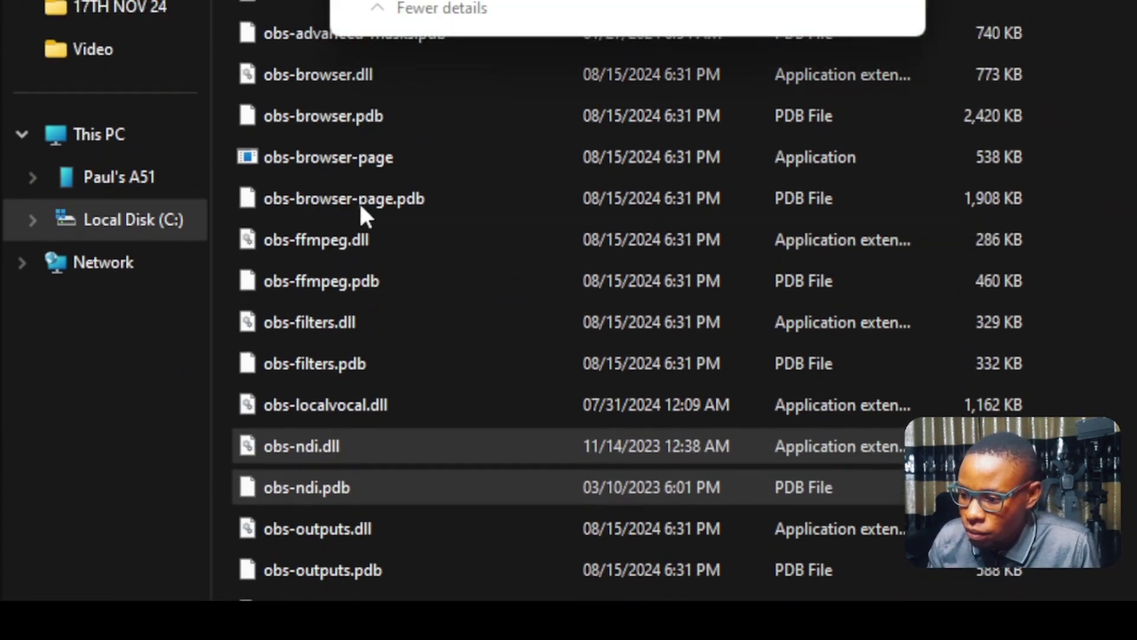
left_click(536, 218)
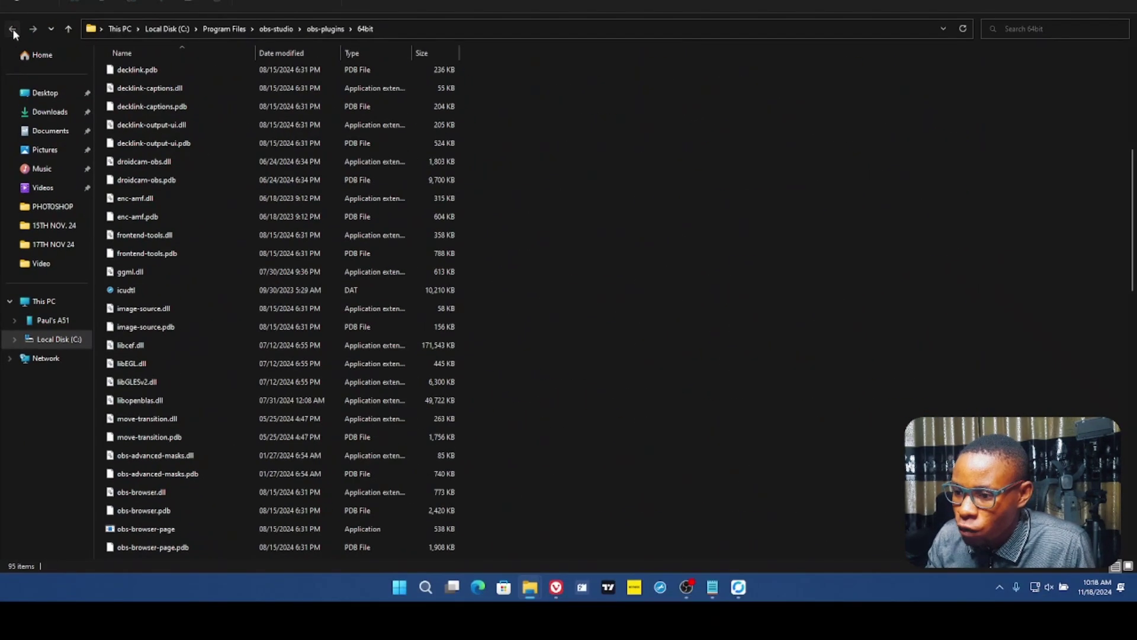
left_click(13, 29)
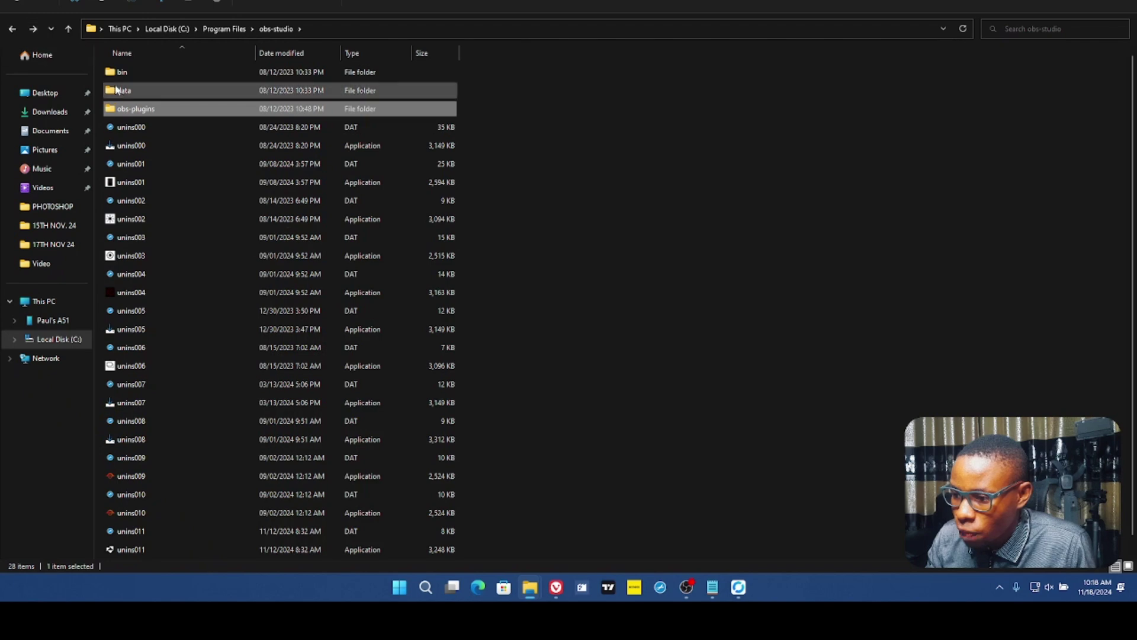
- Delete the obs-ndi folder from obs-studio\data\obs-plugins with administrator permission, then show the desktop
double_click(126, 92)
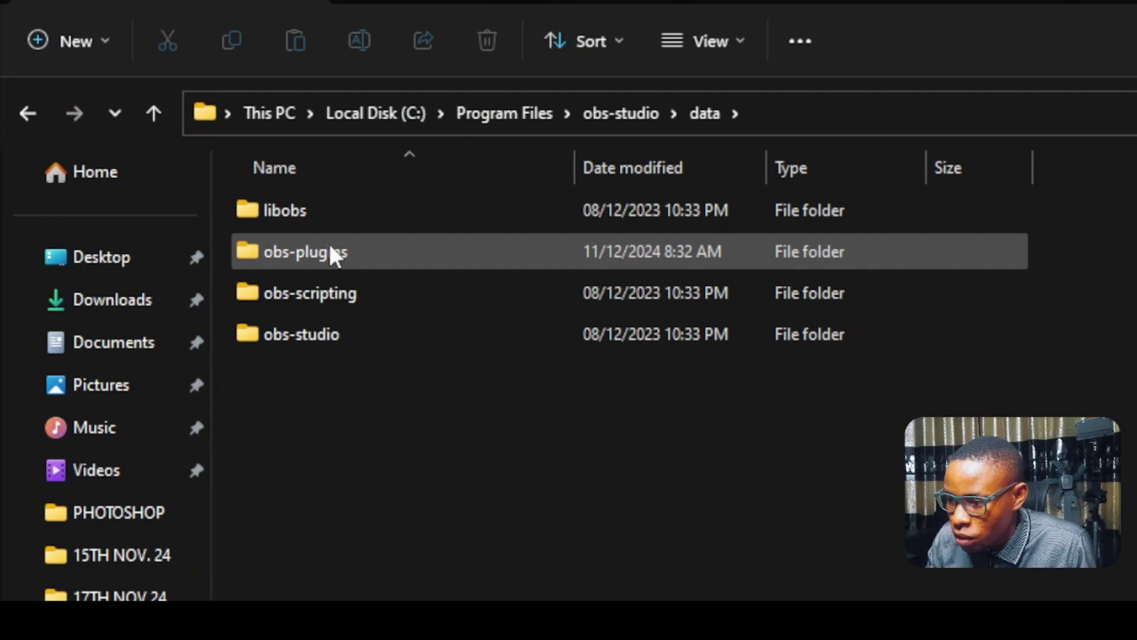
double_click(330, 249)
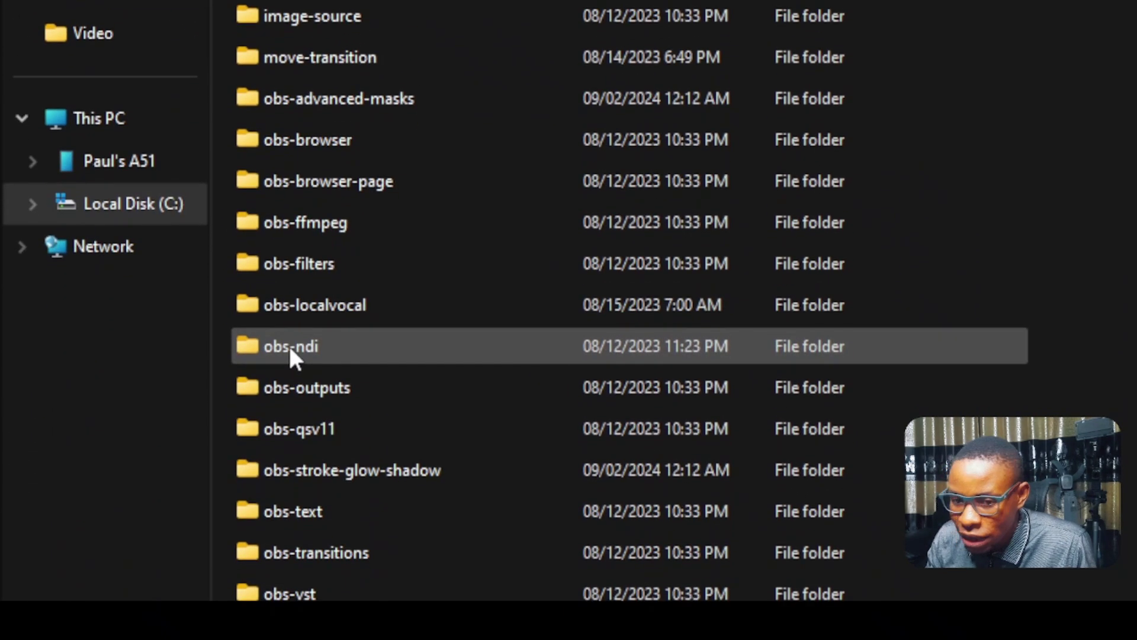
left_click(289, 347)
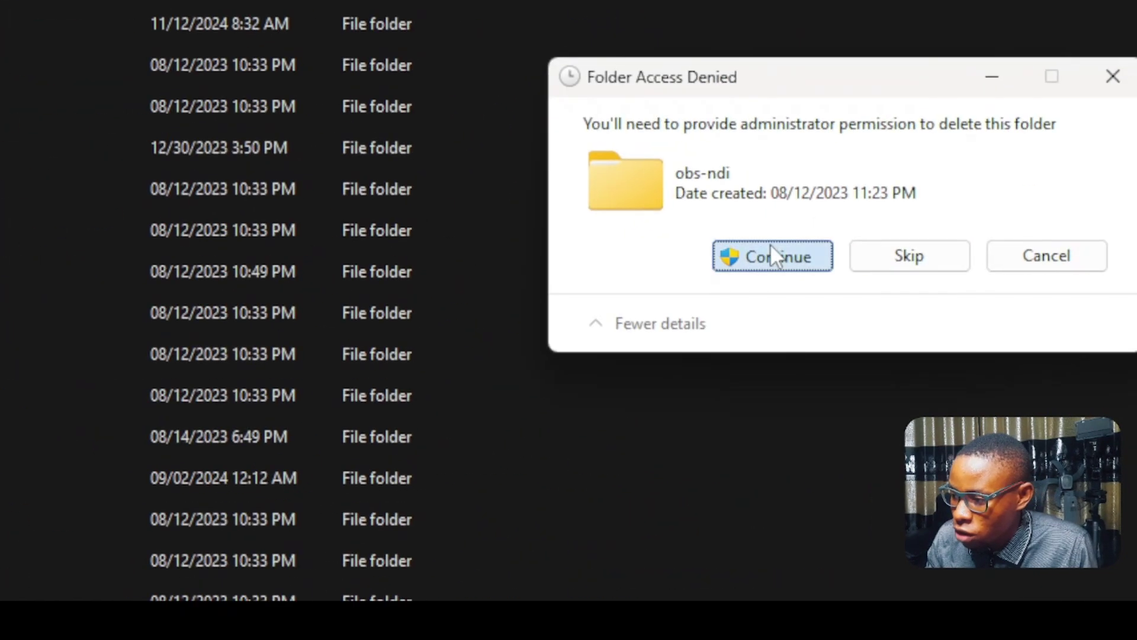
left_click(771, 249)
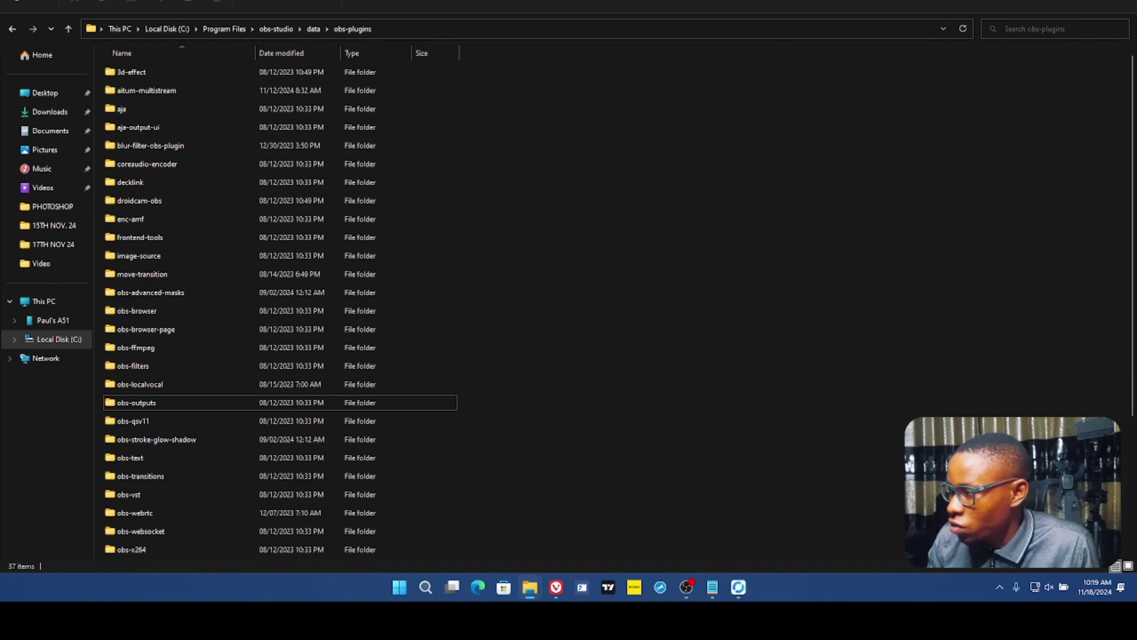
key("super+d")
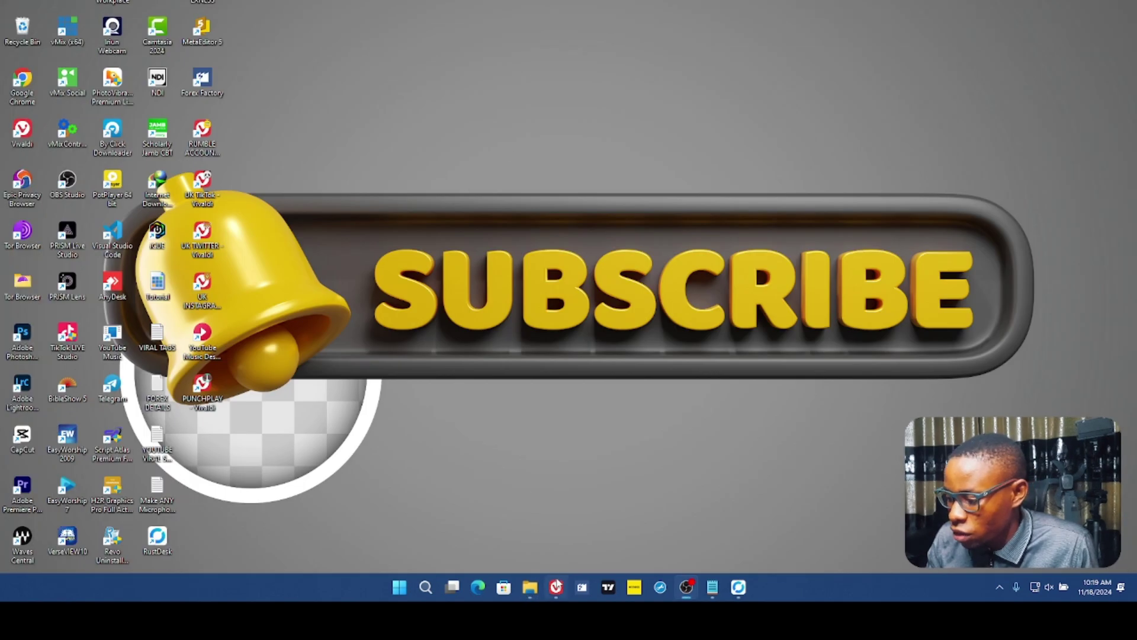
- Download the DistroAV 6.0.0 Windows installer and distroav-6.0.0-windows-x64.zip from the release assets
left_click(557, 587)
scroll(367, 296, "down", 10)
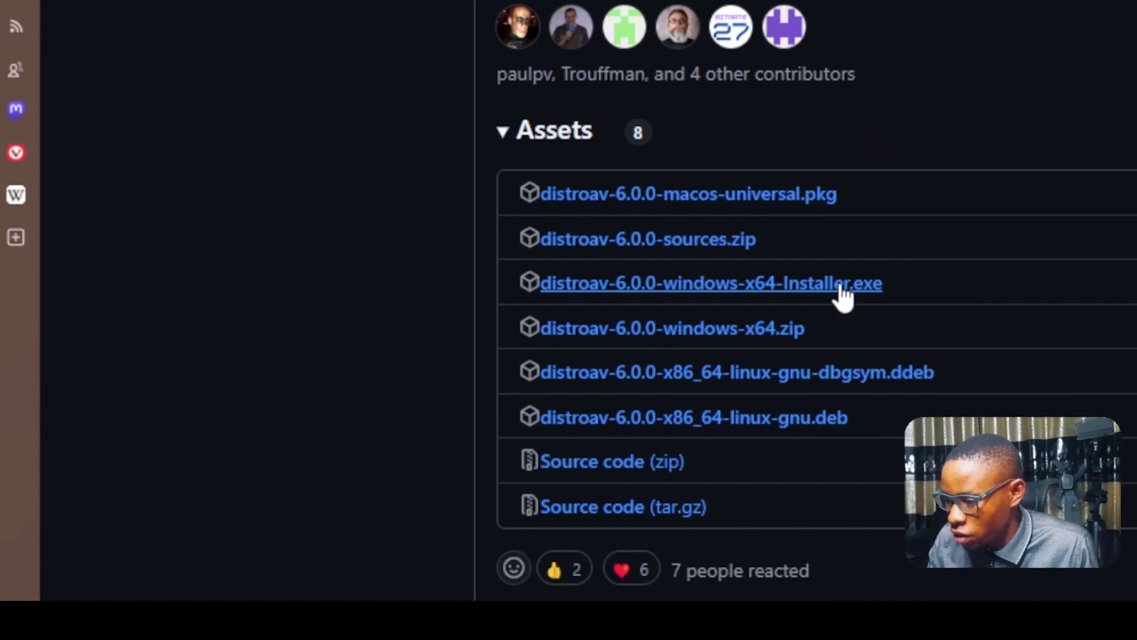
left_click(844, 285)
left_click(883, 249)
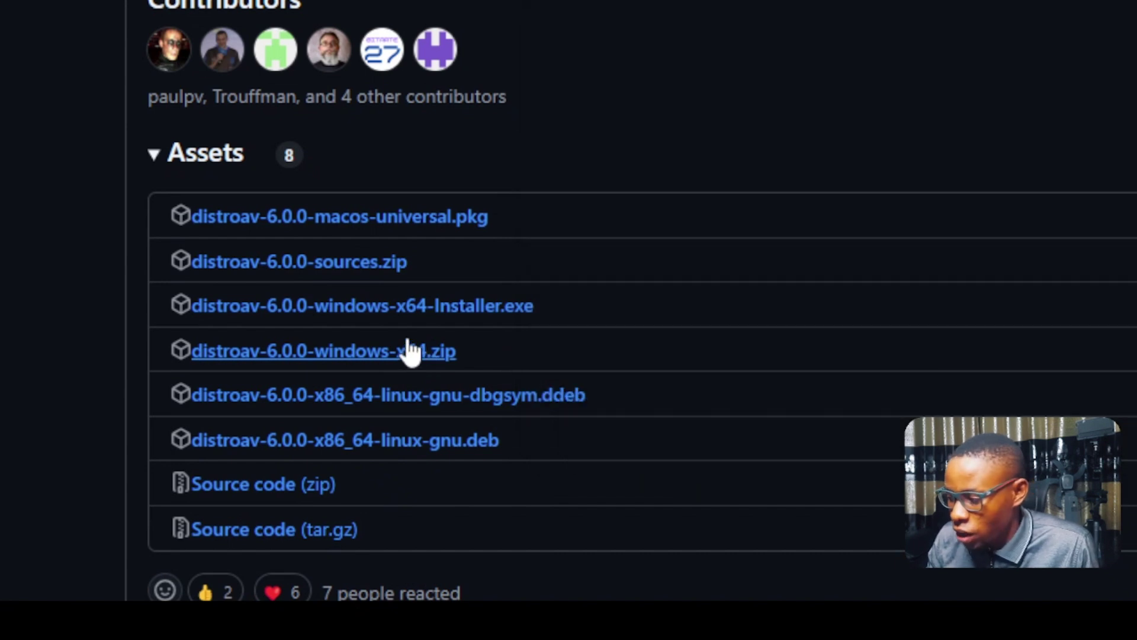
left_click(412, 349)
left_click(883, 243)
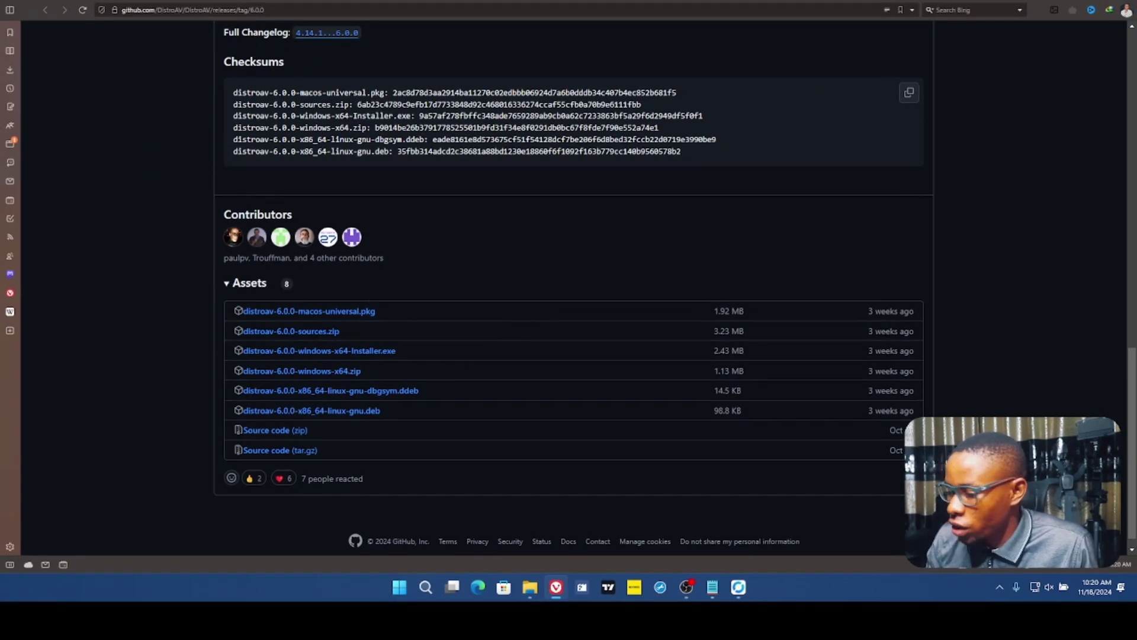
key("super+d")
- Extract distroav-6.0.0-windows-x64.zip with WinRAR into its own distroav-6.0.0-windows-x64 folder
left_click(530, 586)
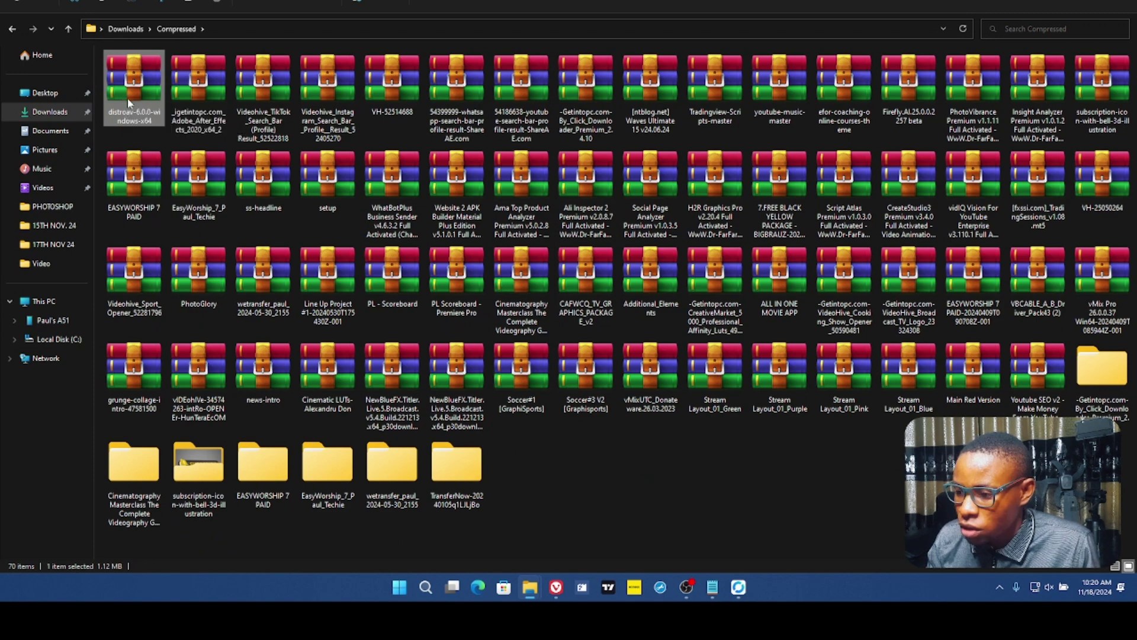
right_click(127, 97)
right_click(126, 97)
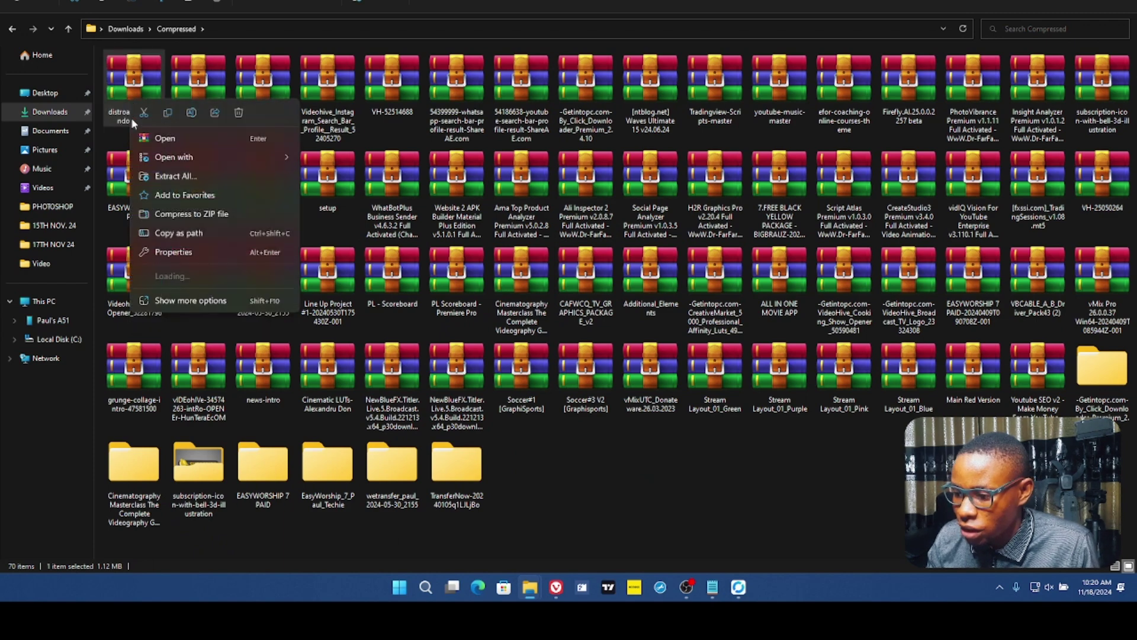
mouse_move(170, 277)
left_click(355, 313)
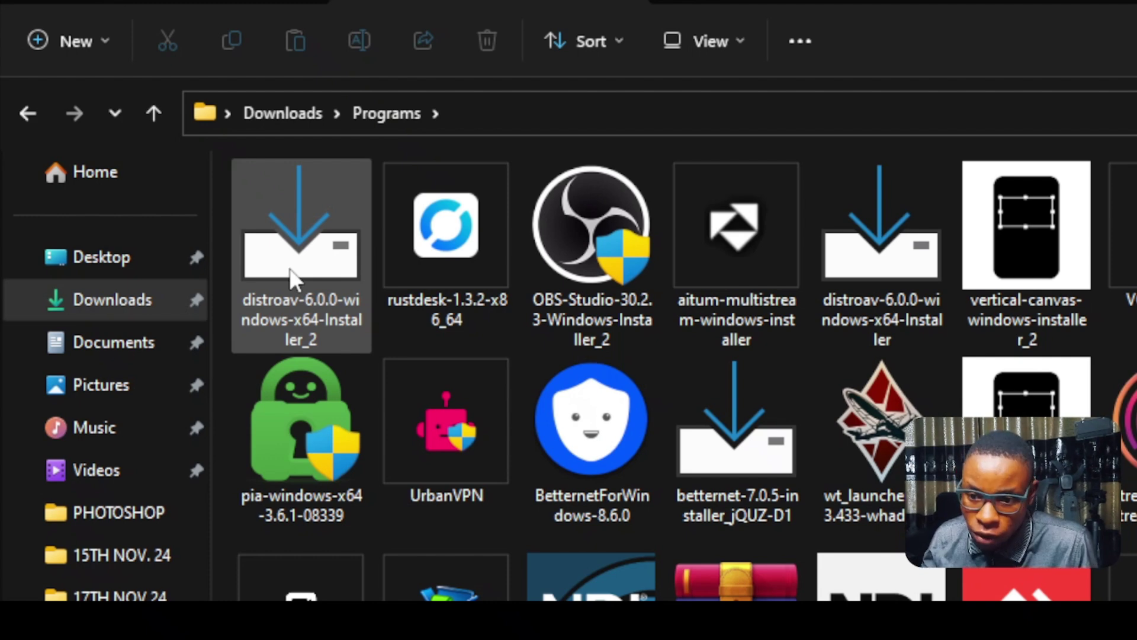
- Run the DistroAV installer, keeping the obs-studio folder and distroav Start Menu folder, then finish
right_click(289, 268)
left_click(359, 345)
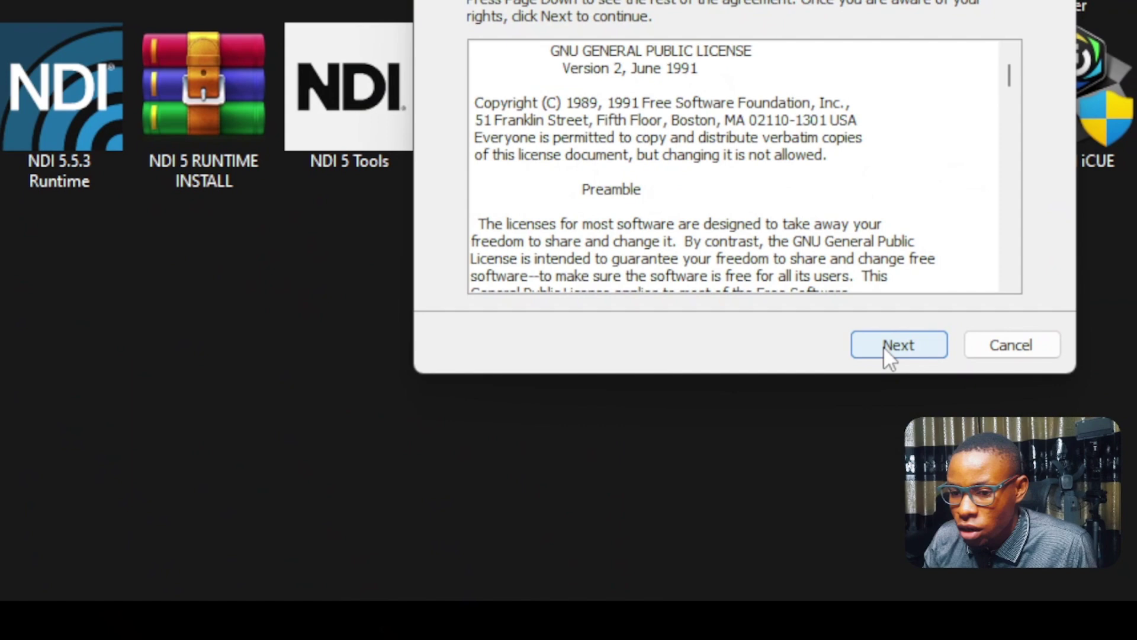
left_click(884, 349)
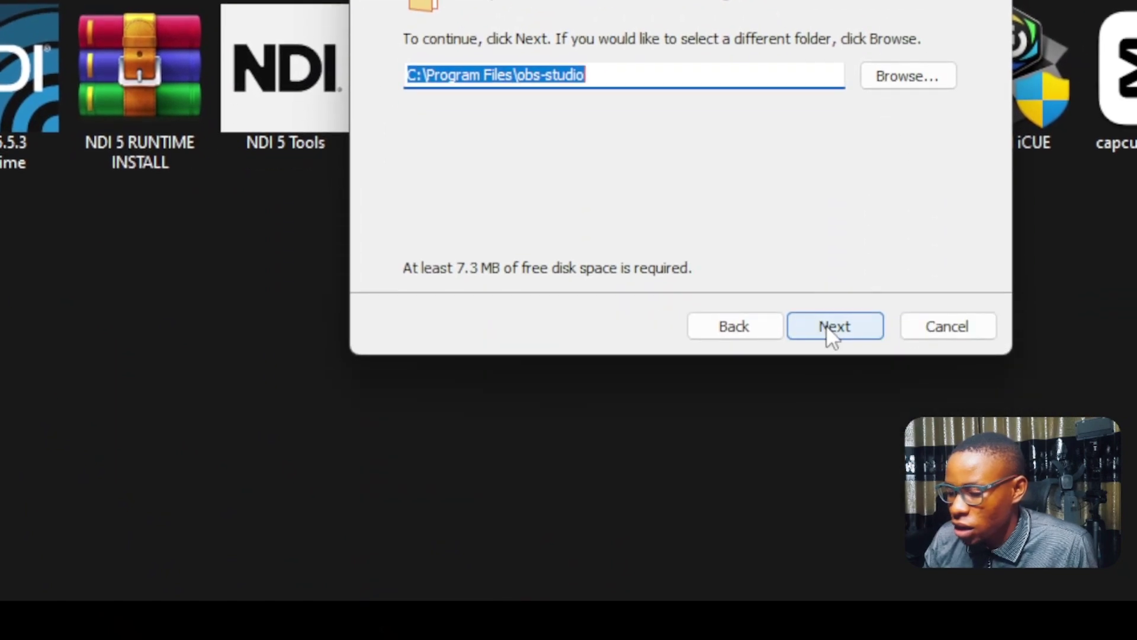
left_click(827, 329)
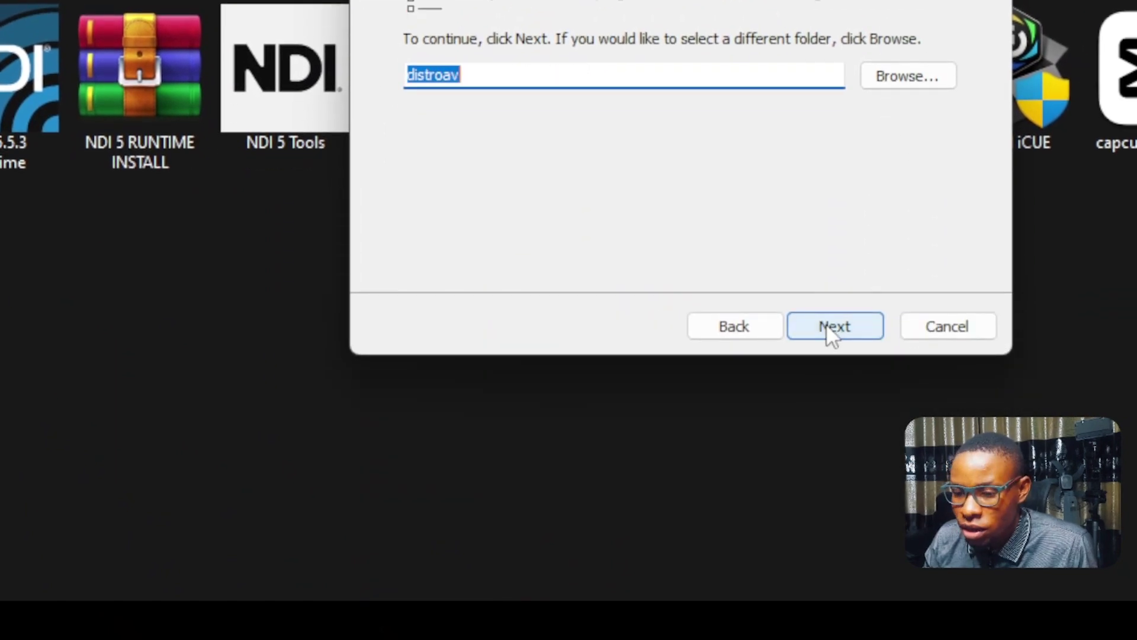
left_click(843, 334)
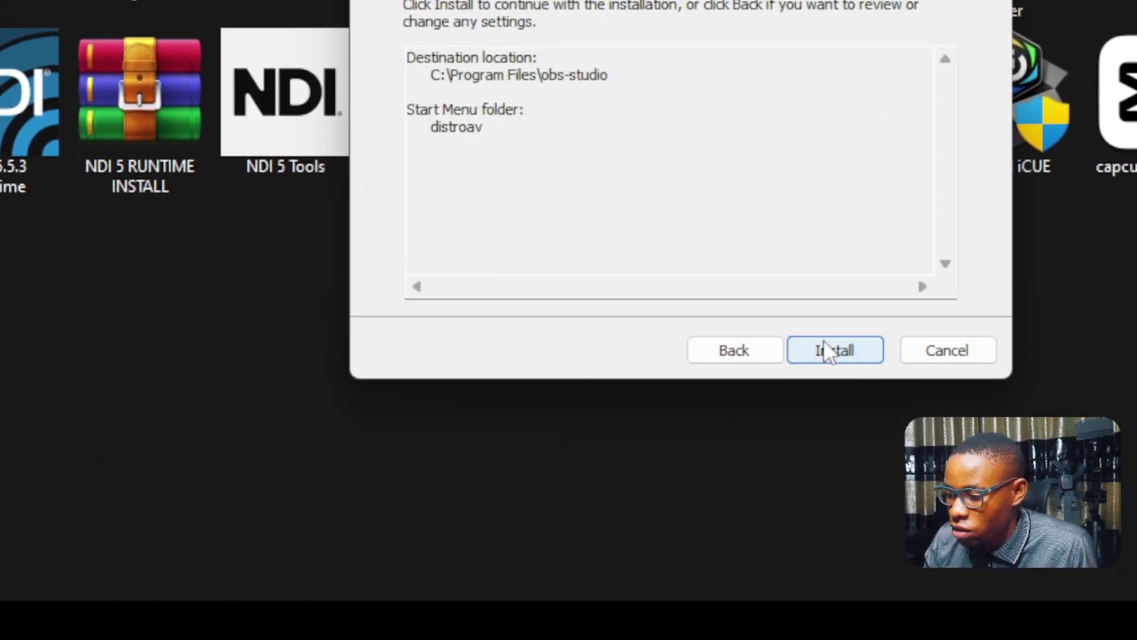
left_click(829, 328)
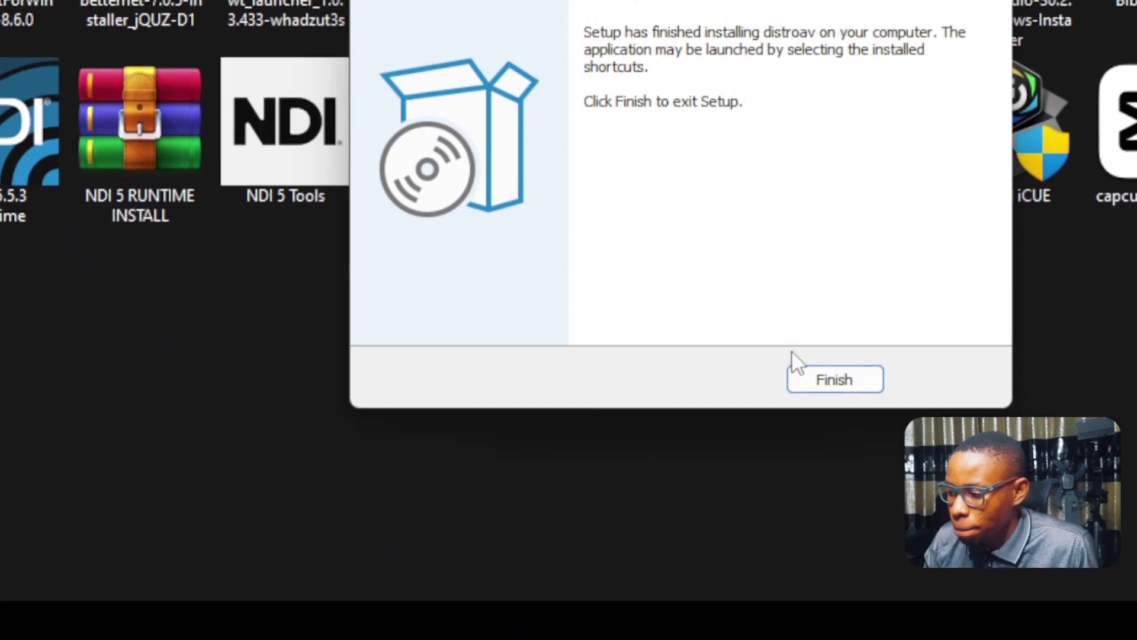
left_click(823, 406)
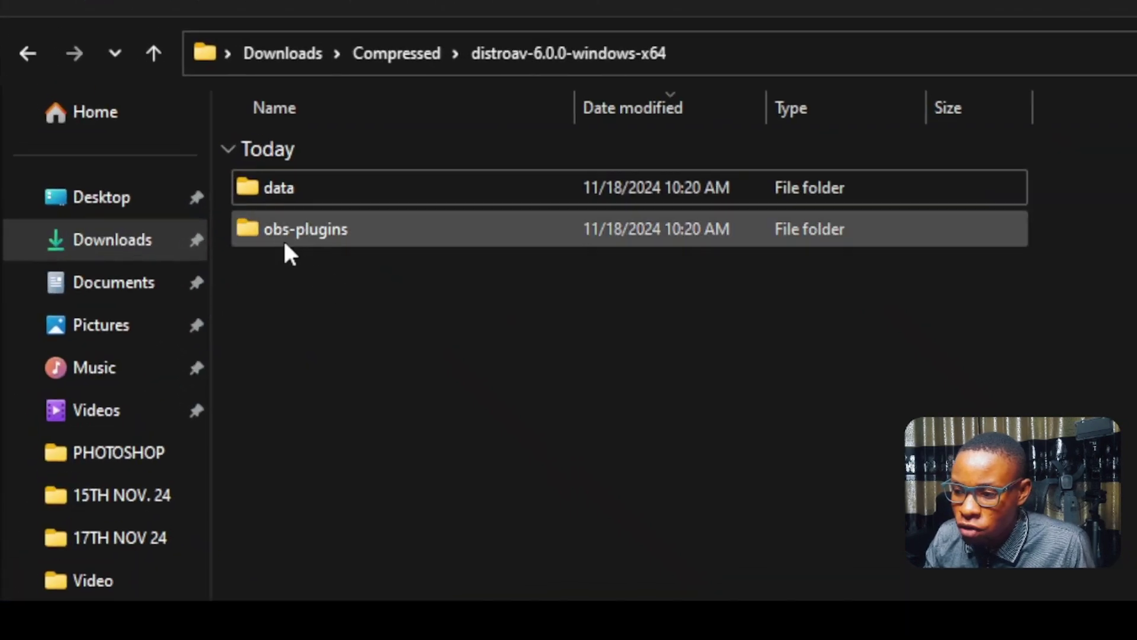
- Browse to C:\Program Files\obs-studio\obs-plugins\64bit, then return to the extracted distroav folder
mouse_move(279, 240)
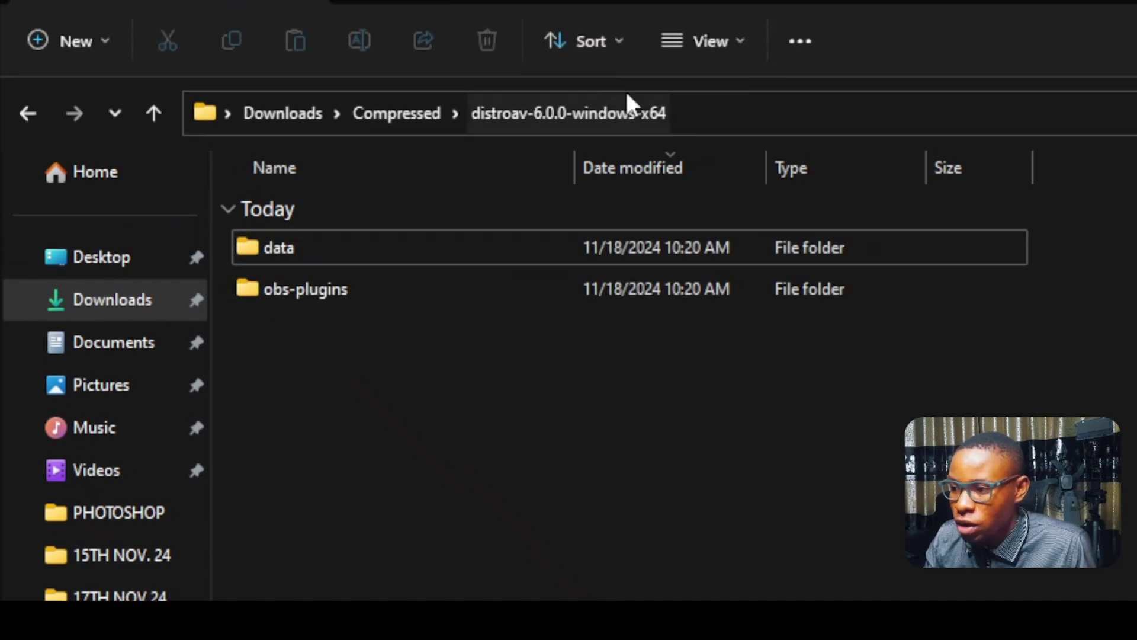
left_click(59, 348)
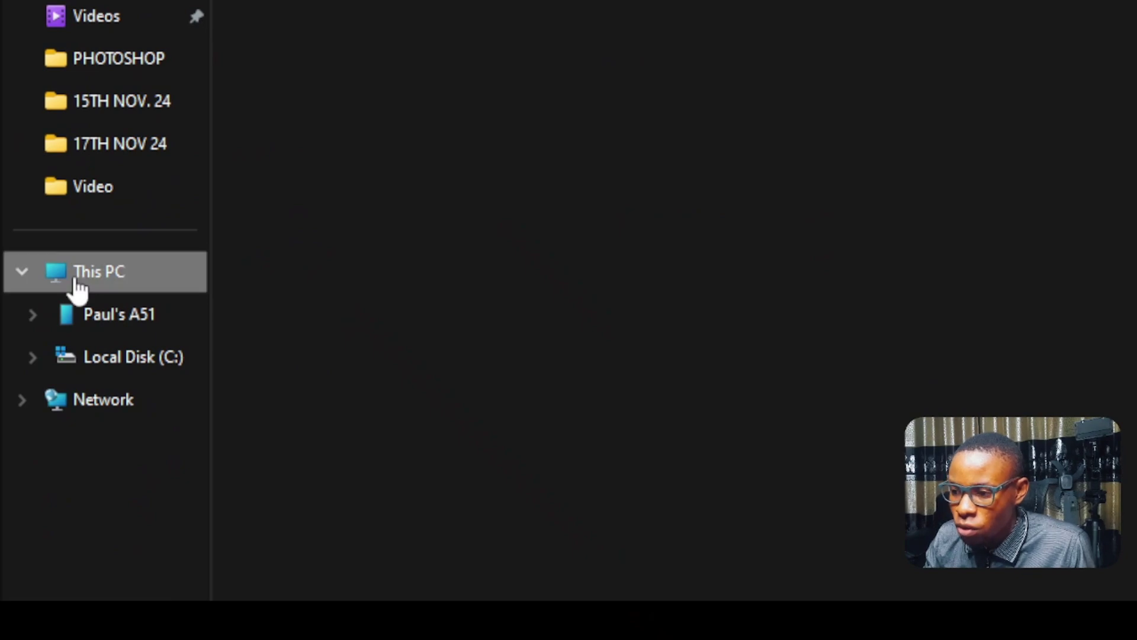
double_click(328, 228)
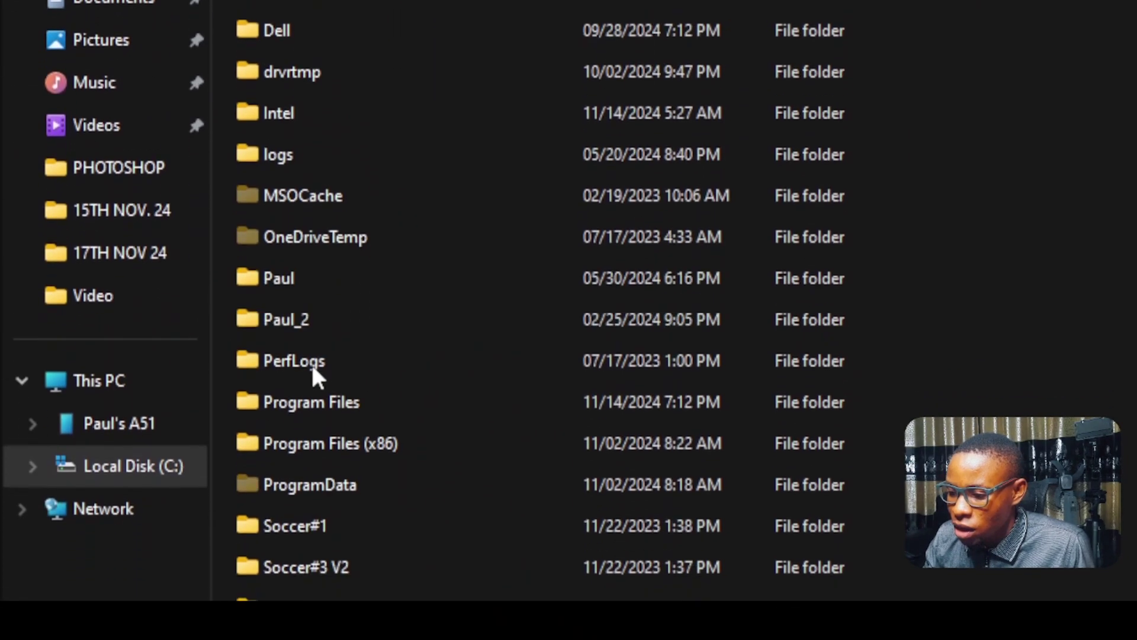
double_click(294, 340)
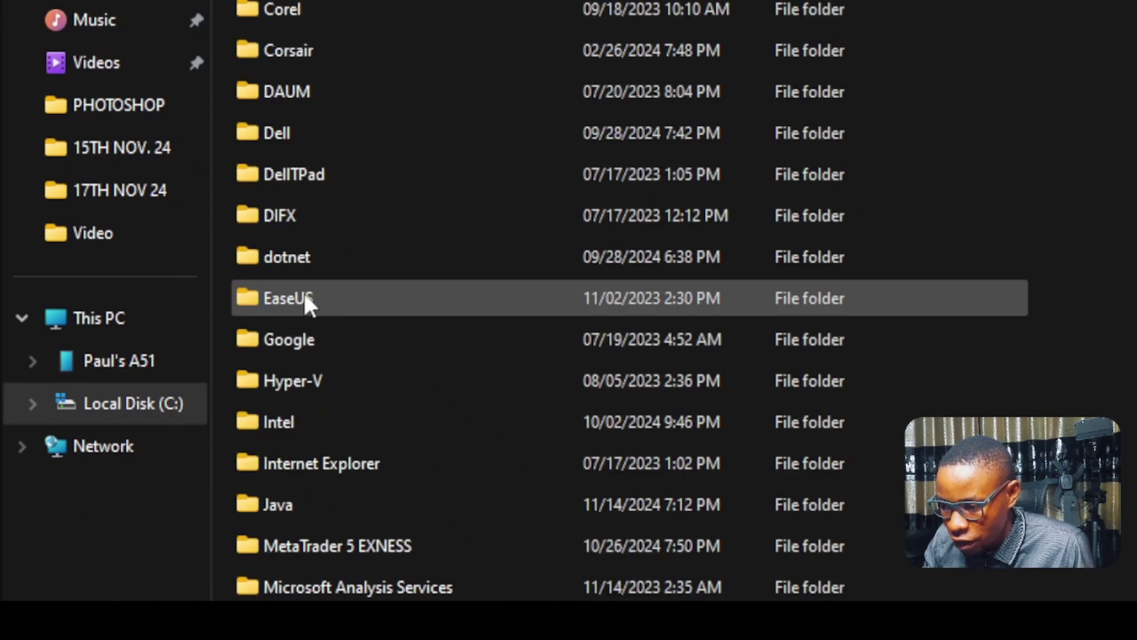
scroll(308, 314, "down", 1)
scroll(323, 362, "down", 5)
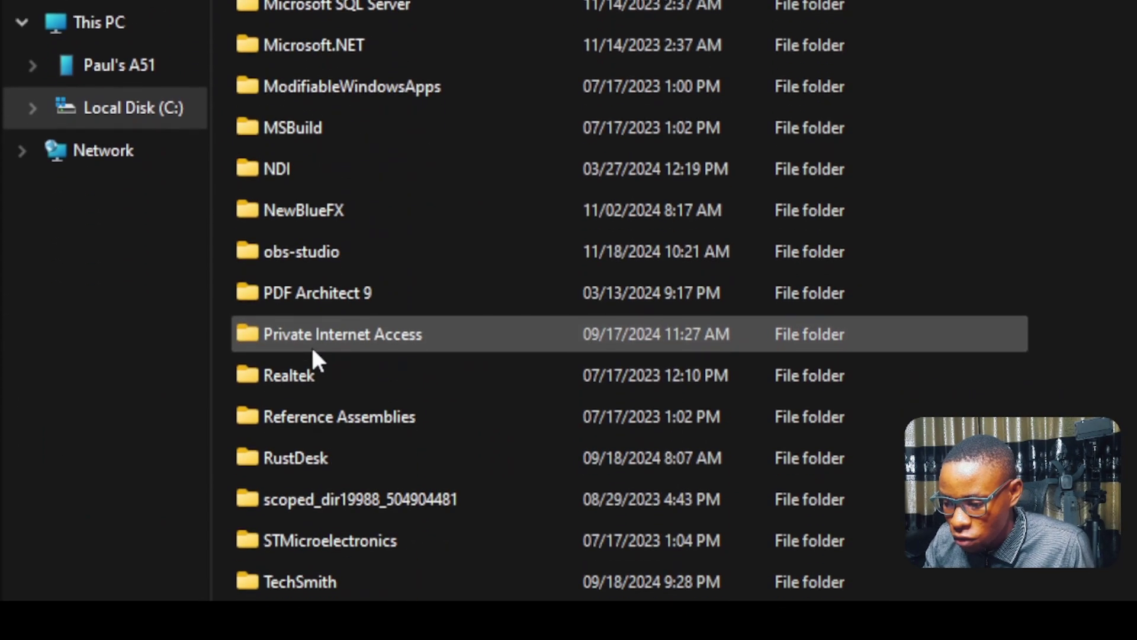
double_click(308, 255)
scroll(312, 213, "up", 4)
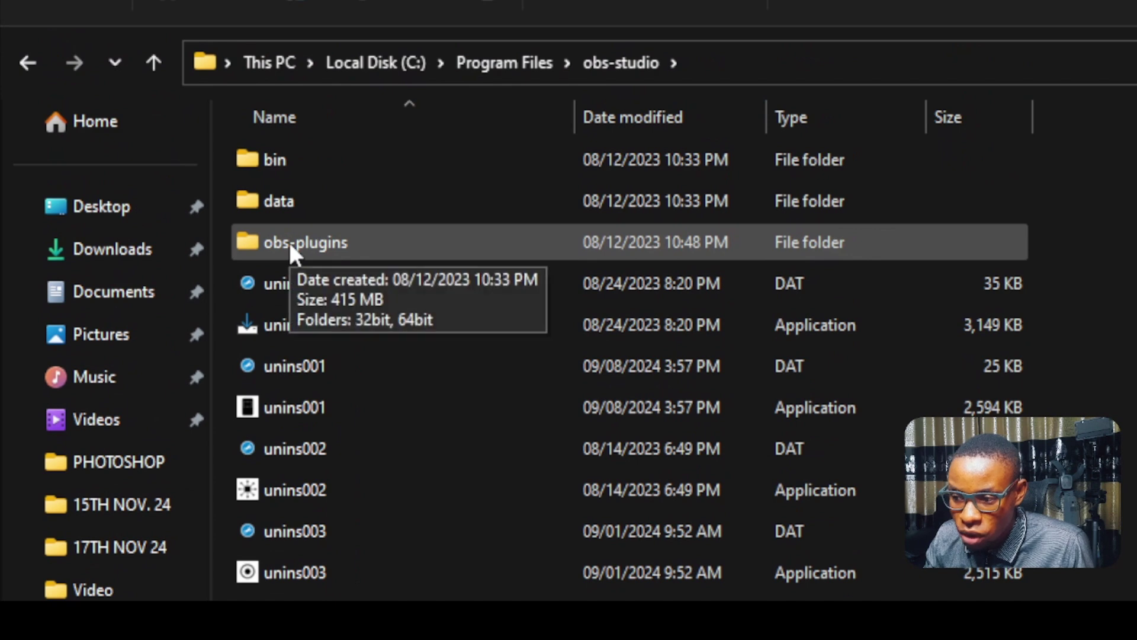
double_click(289, 241)
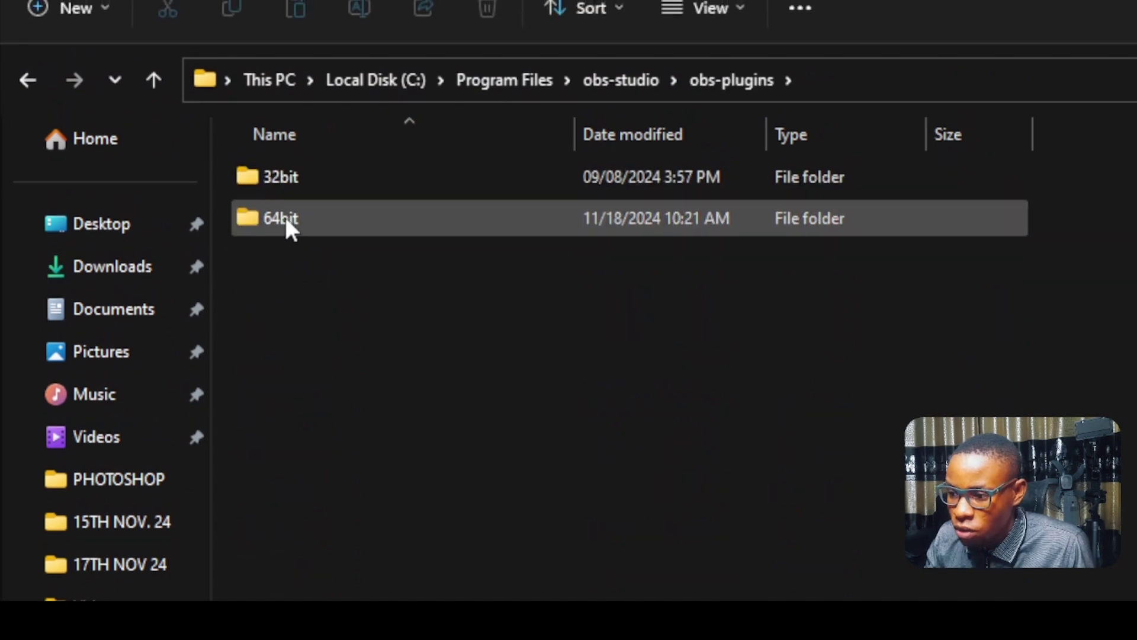
double_click(284, 199)
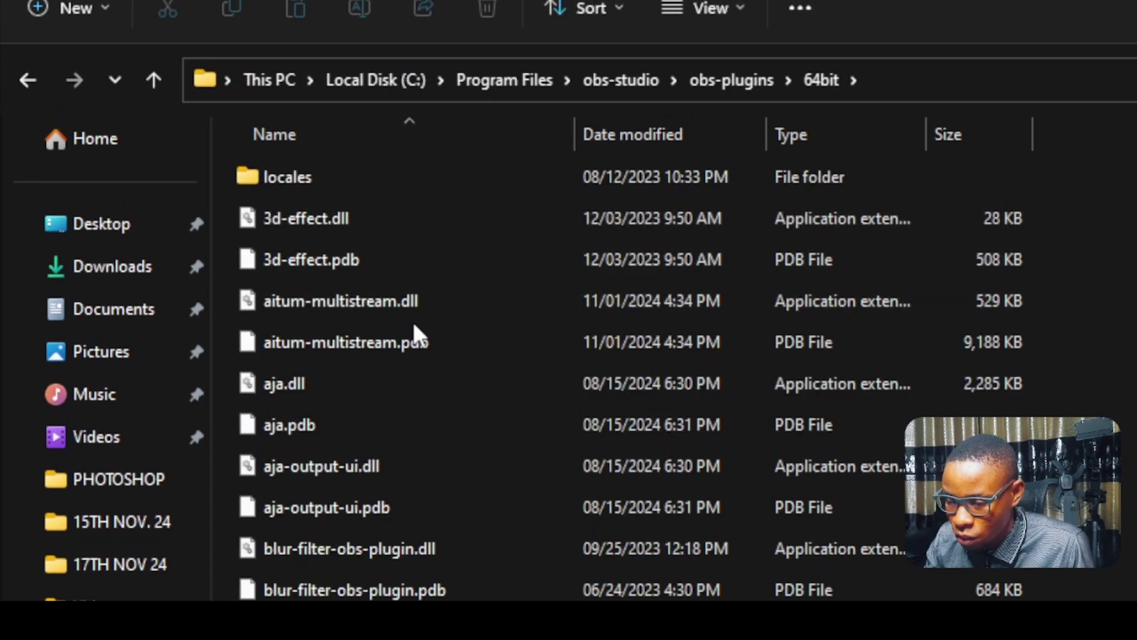
left_click(175, 2)
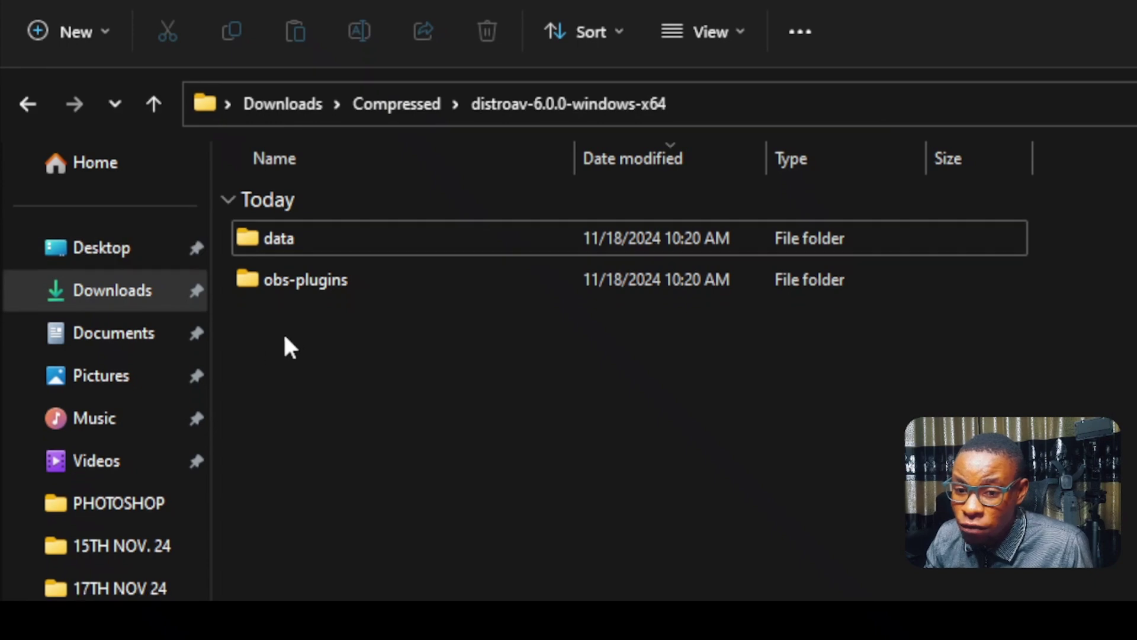
- Copy distroav.dll and distroav.pdb from the extracted obs-plugins\64bit folder
left_click(313, 291)
double_click(310, 276)
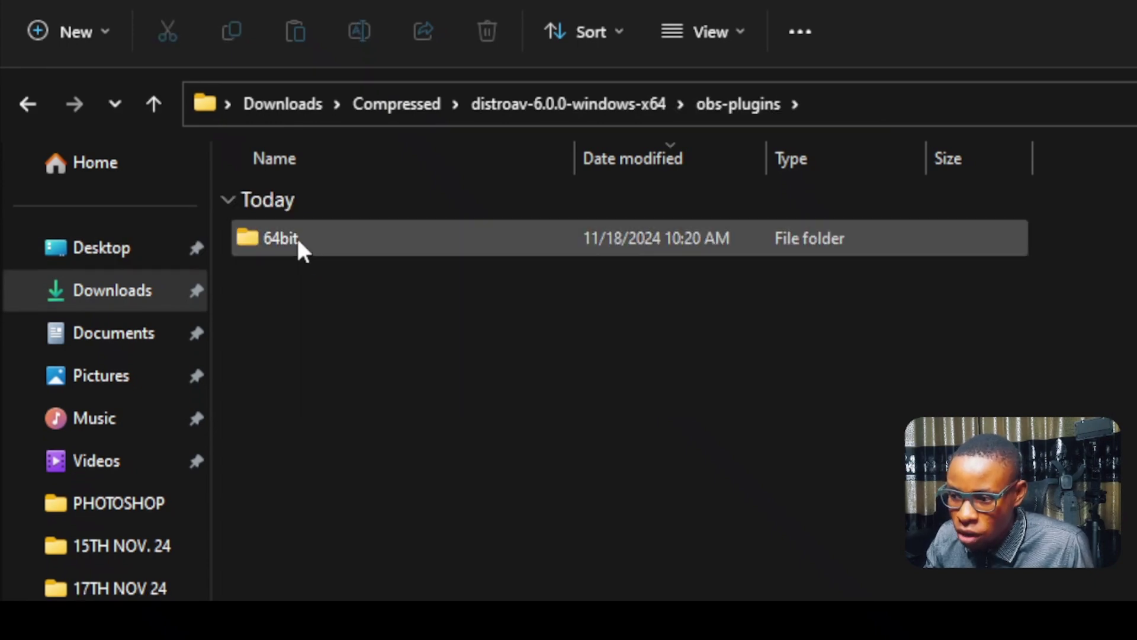
double_click(297, 237)
left_click_drag(300, 388, 300, 249)
right_click(304, 239)
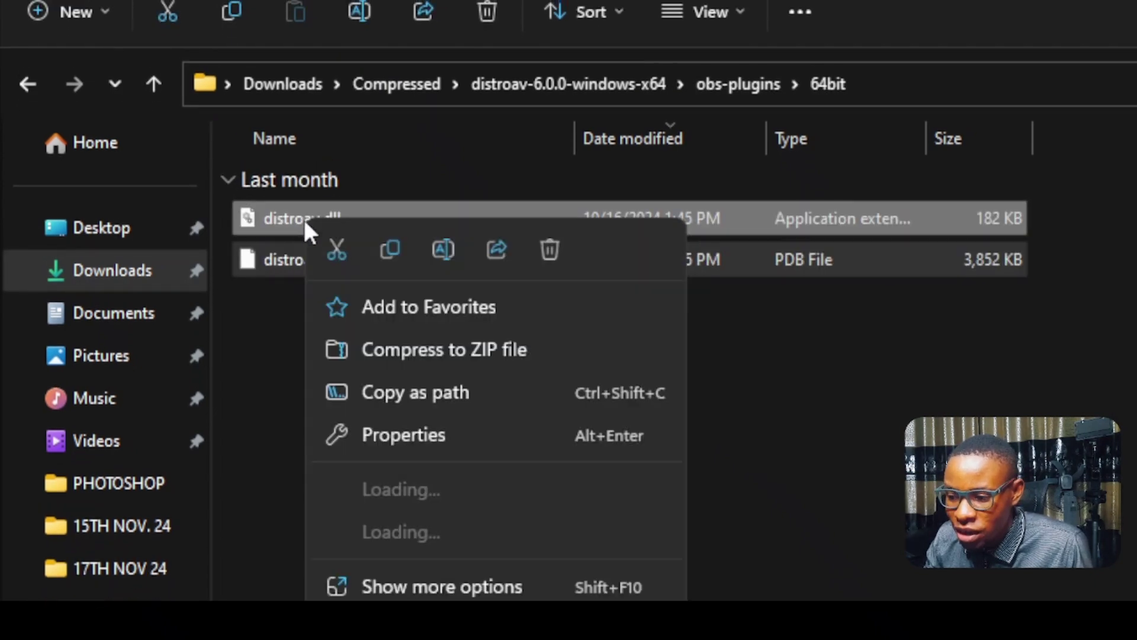
left_click(388, 251)
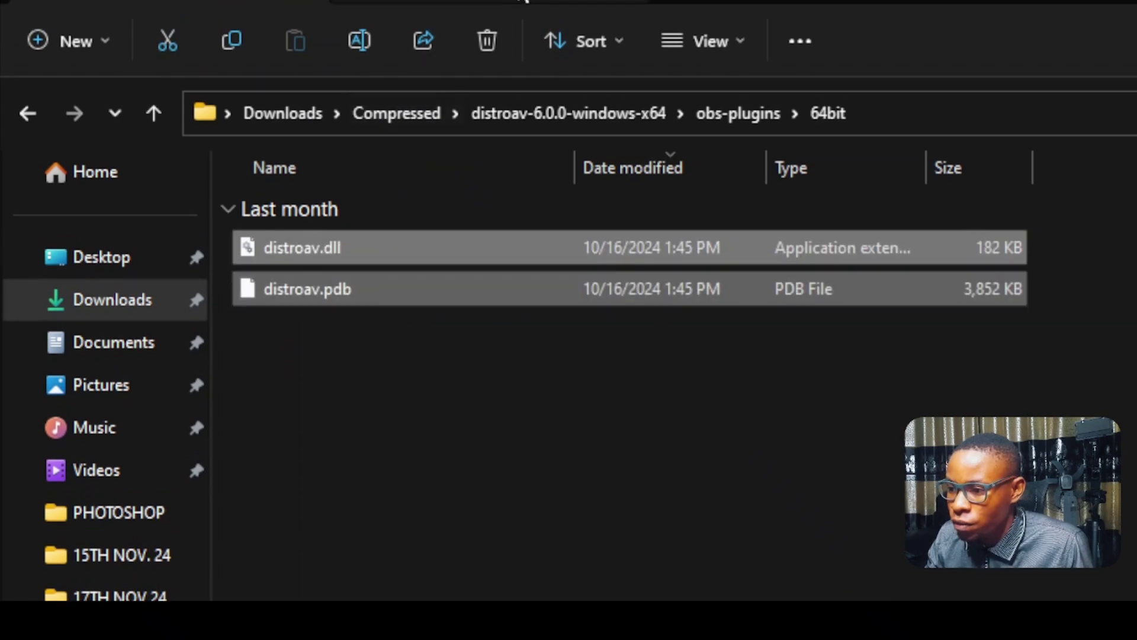
- Paste both files into OBS Studio's obs-plugins\64bit, replacing existing copies with administrator permission
left_click(744, 2)
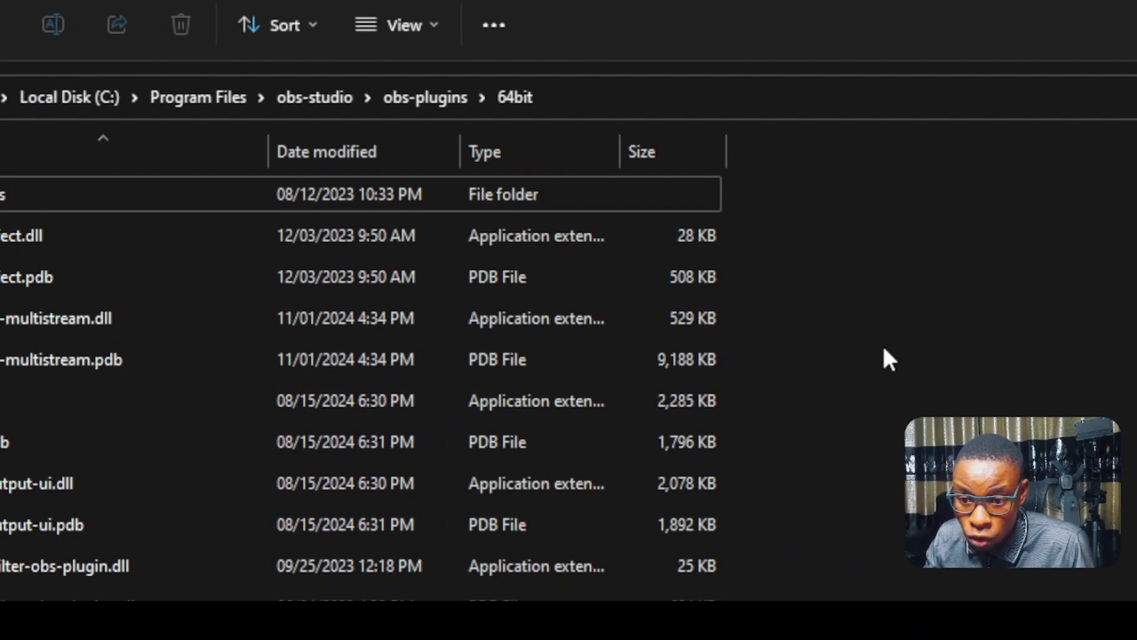
right_click(883, 349)
left_click(912, 376)
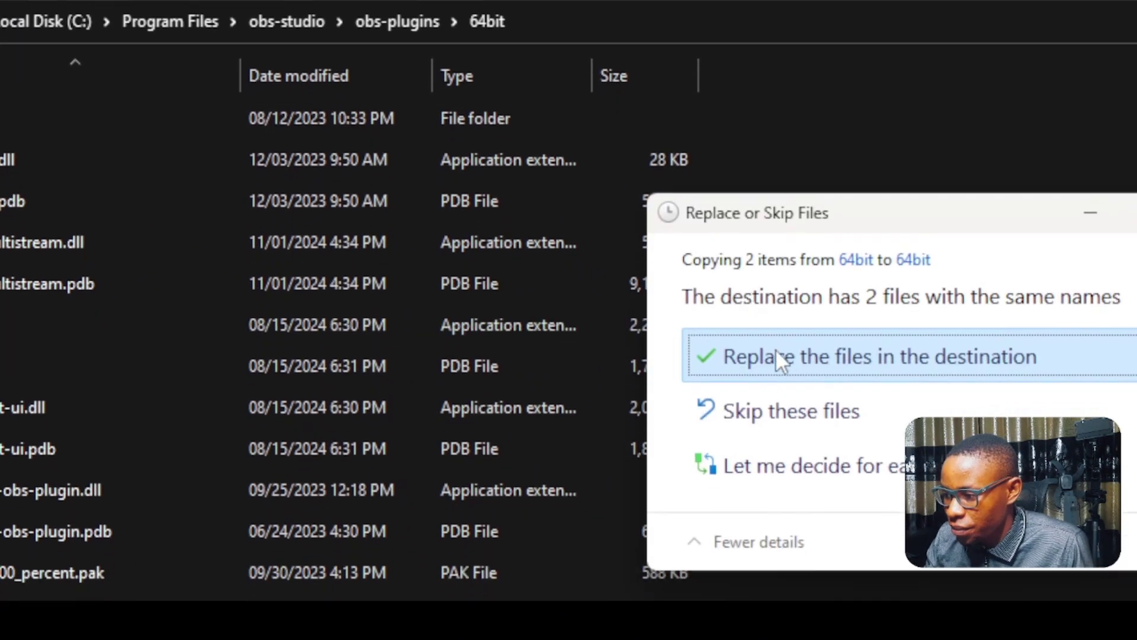
left_click(782, 400)
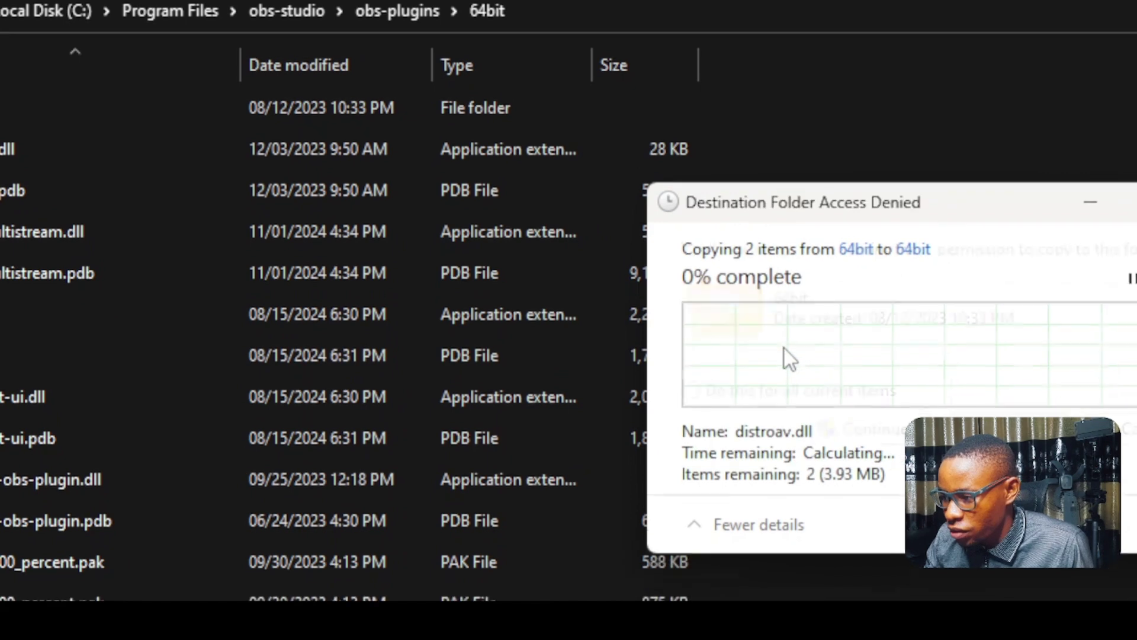
left_click(818, 373)
left_click(856, 414)
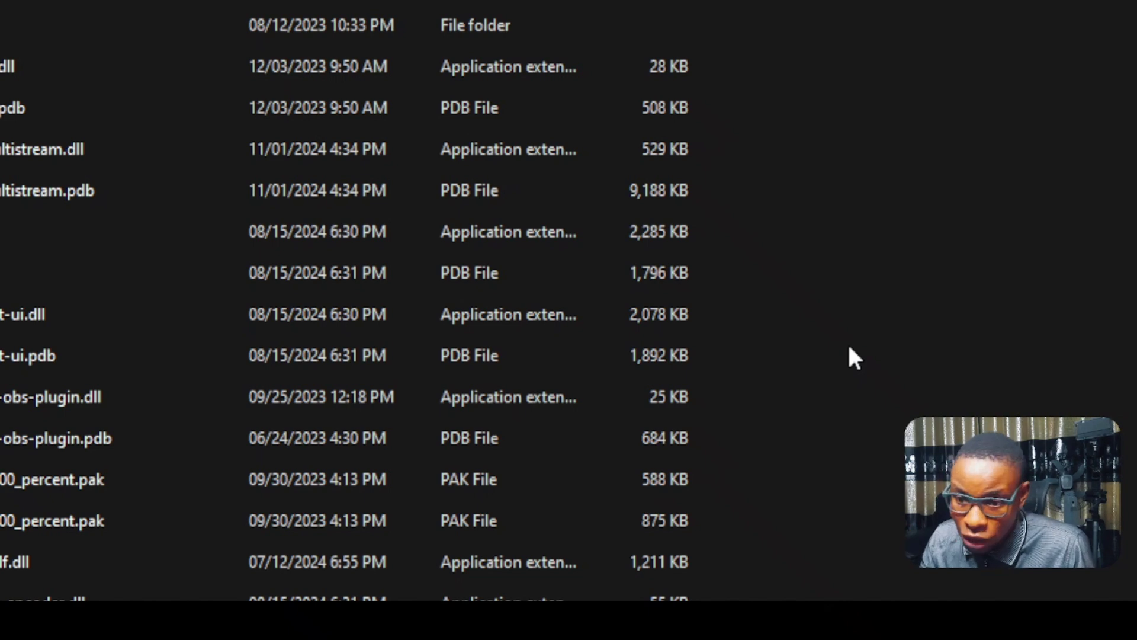
left_click(153, 113)
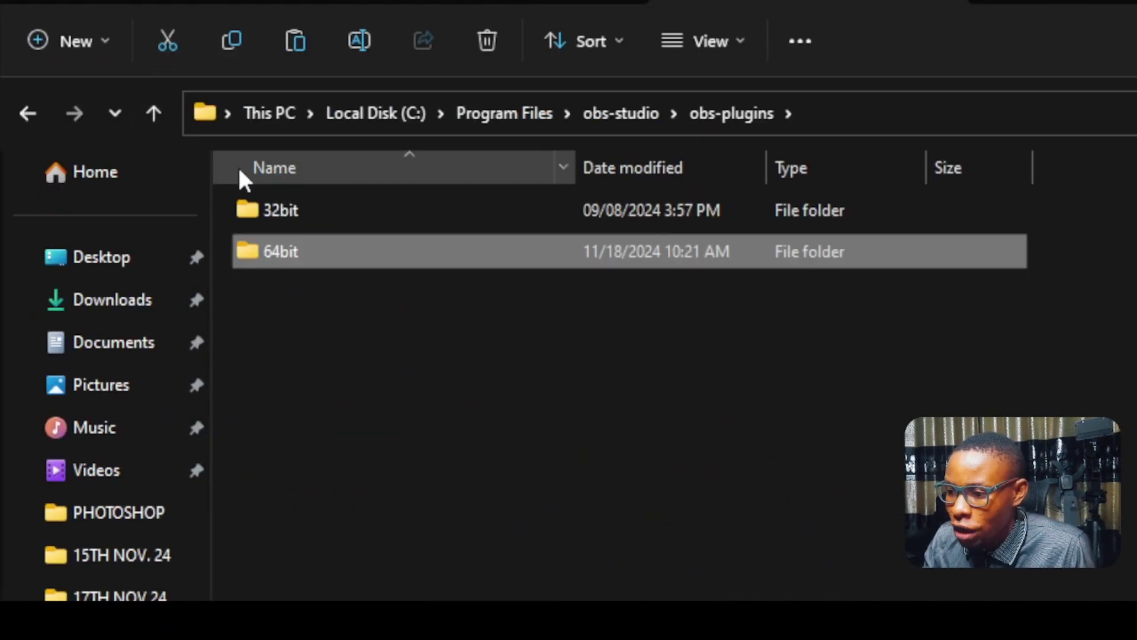
- Navigate the extracted distroav-6.0.0-windows-x64 download into its data\obs-plugins folder
left_click(153, 113)
left_click(275, 249)
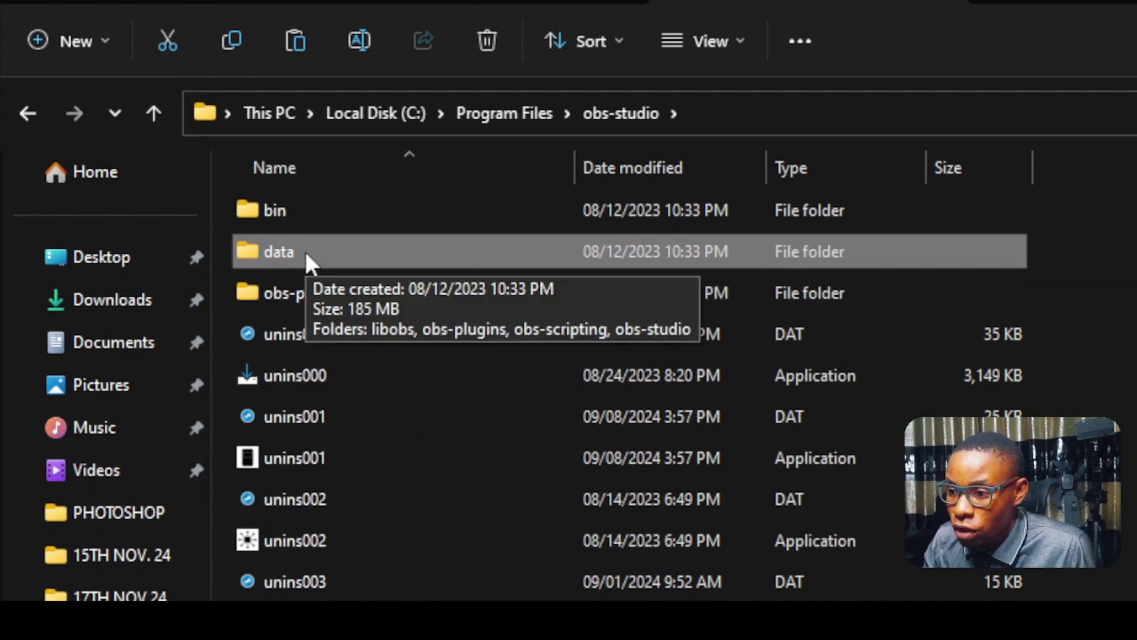
left_click(159, 5)
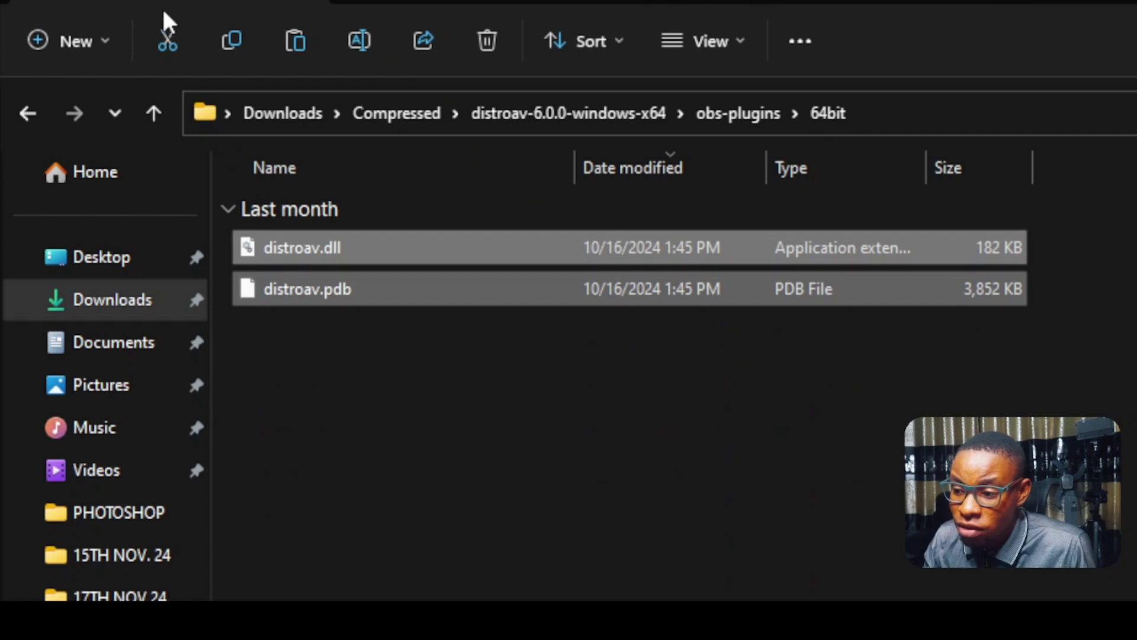
left_click(154, 113)
left_click(154, 113)
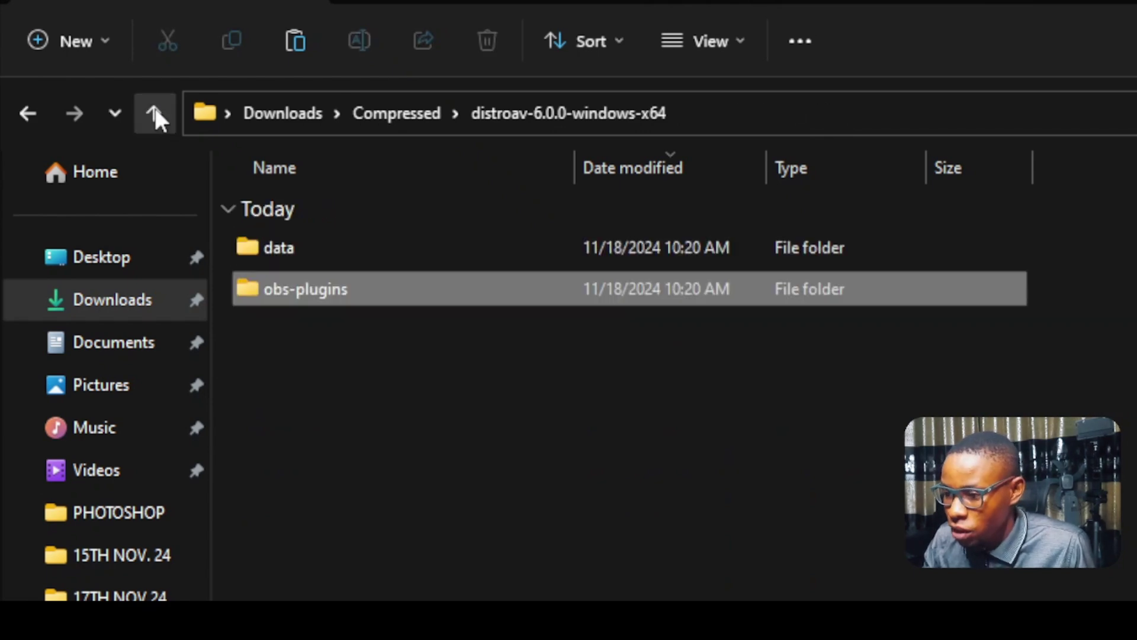
double_click(295, 246)
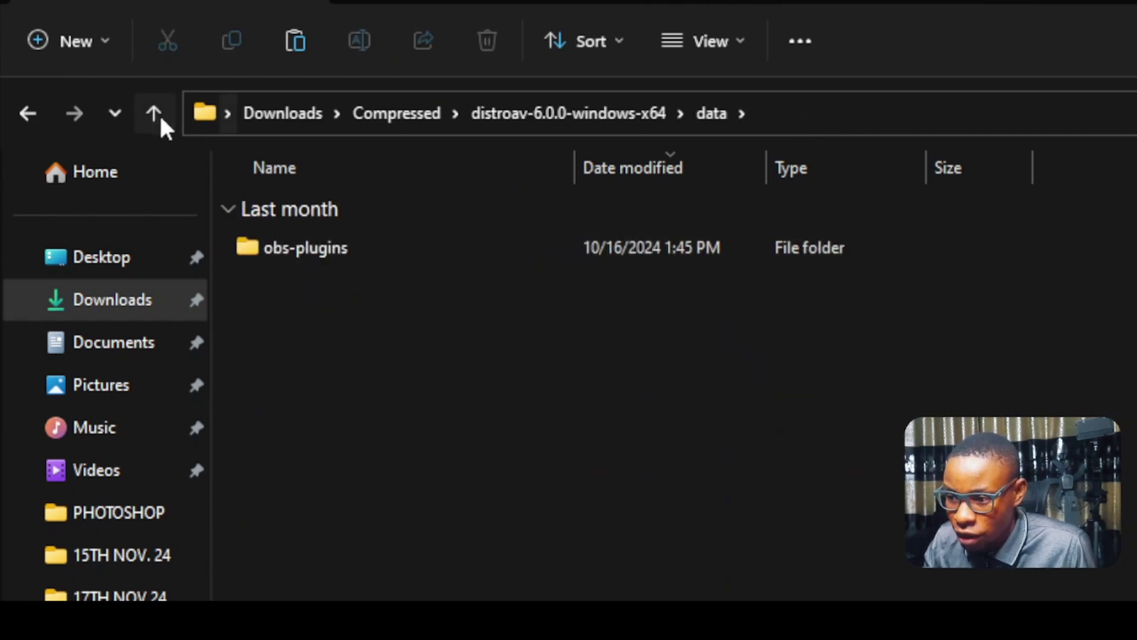
left_click(156, 113)
double_click(311, 246)
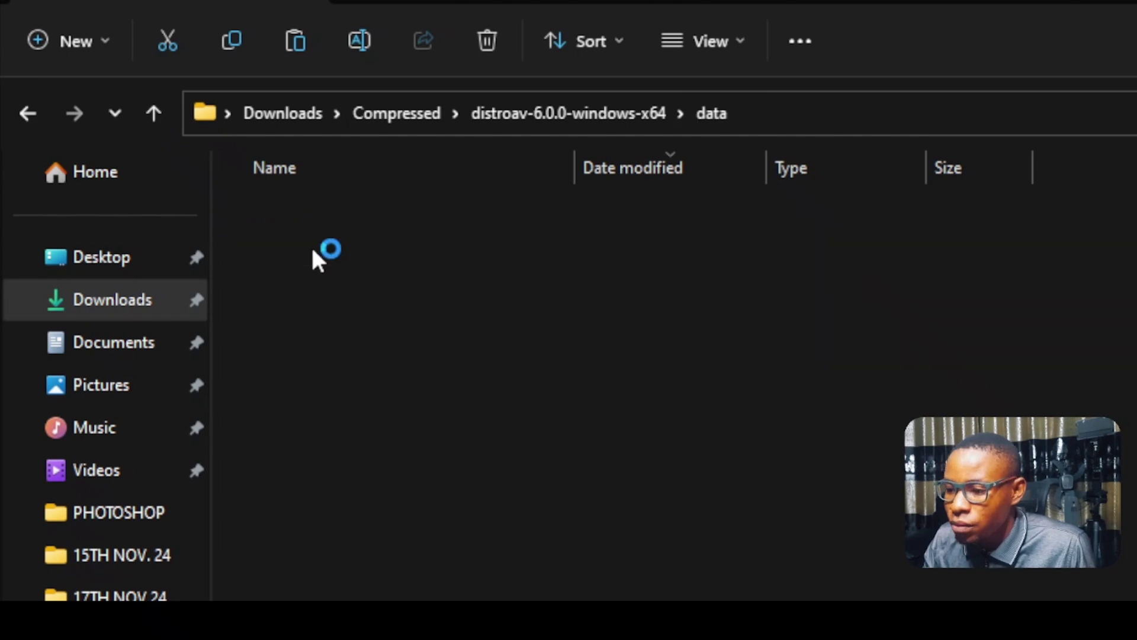
double_click(311, 247)
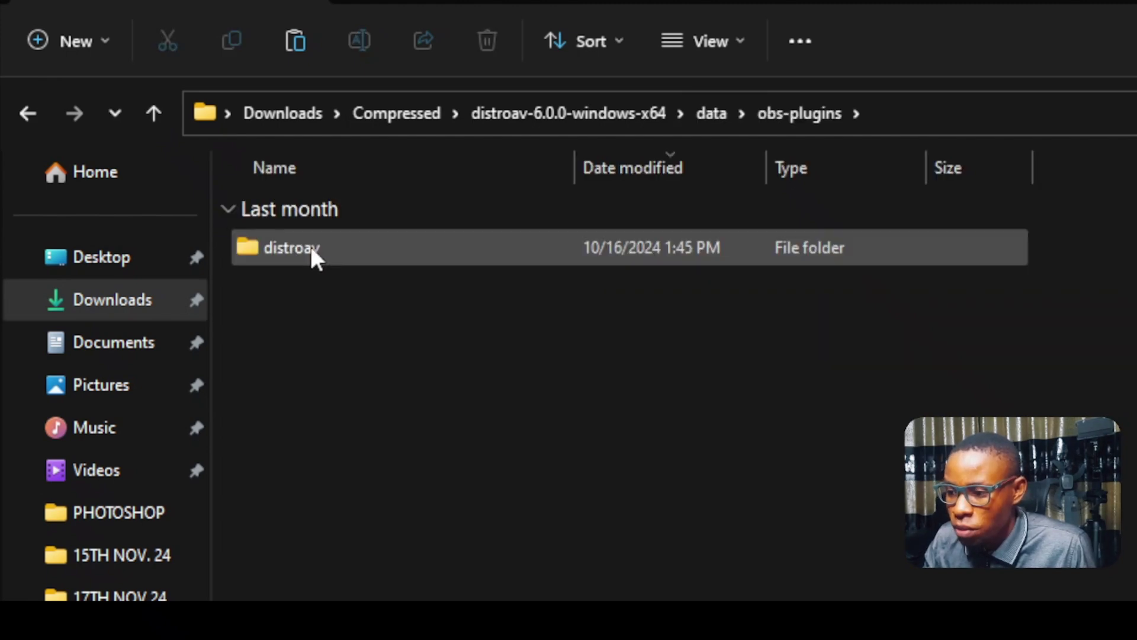
- Cut the distroav folder and switch to the obs-studio install folder, selecting its data folder
right_click(310, 244)
left_click(366, 279)
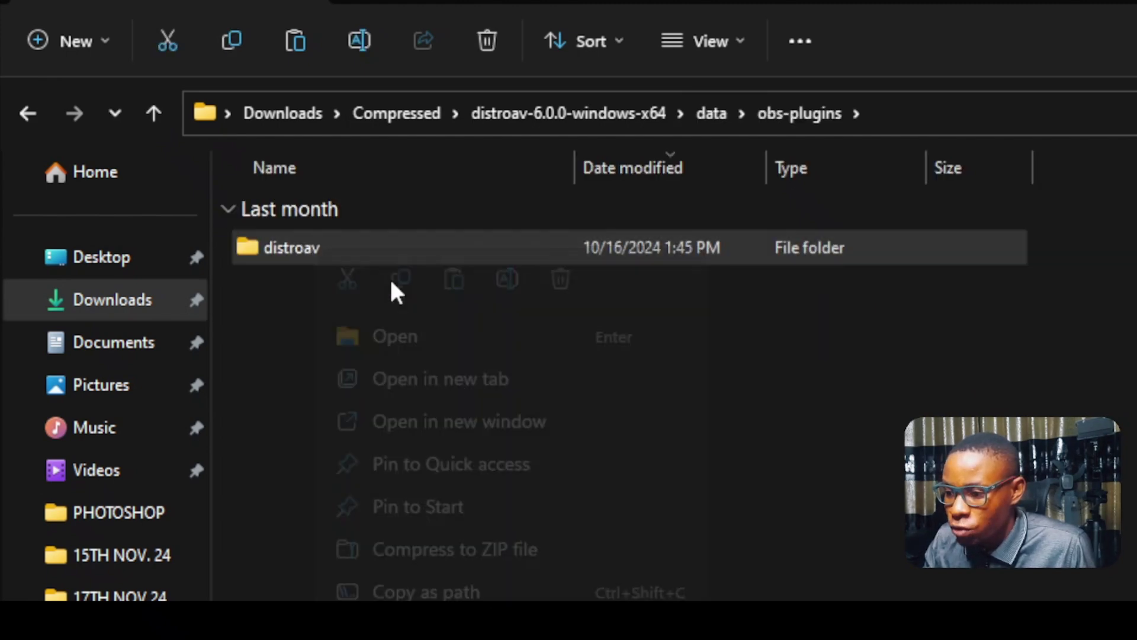
left_click(728, 2)
left_click(876, 253)
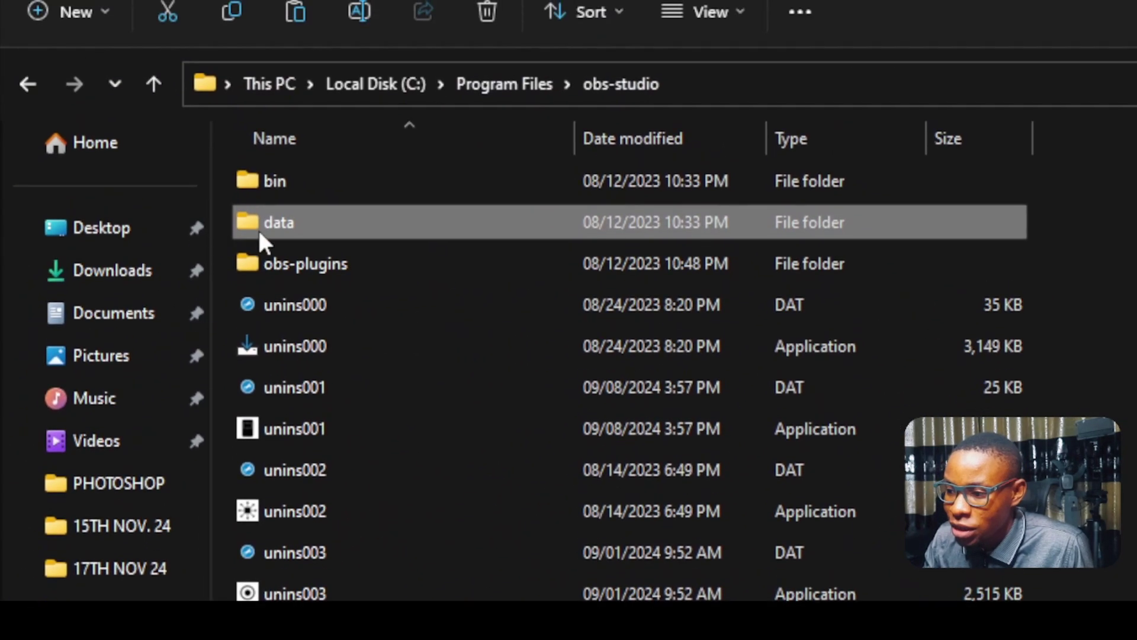
- Go into OBS Studio's data\obs-plugins folder
mouse_move(260, 232)
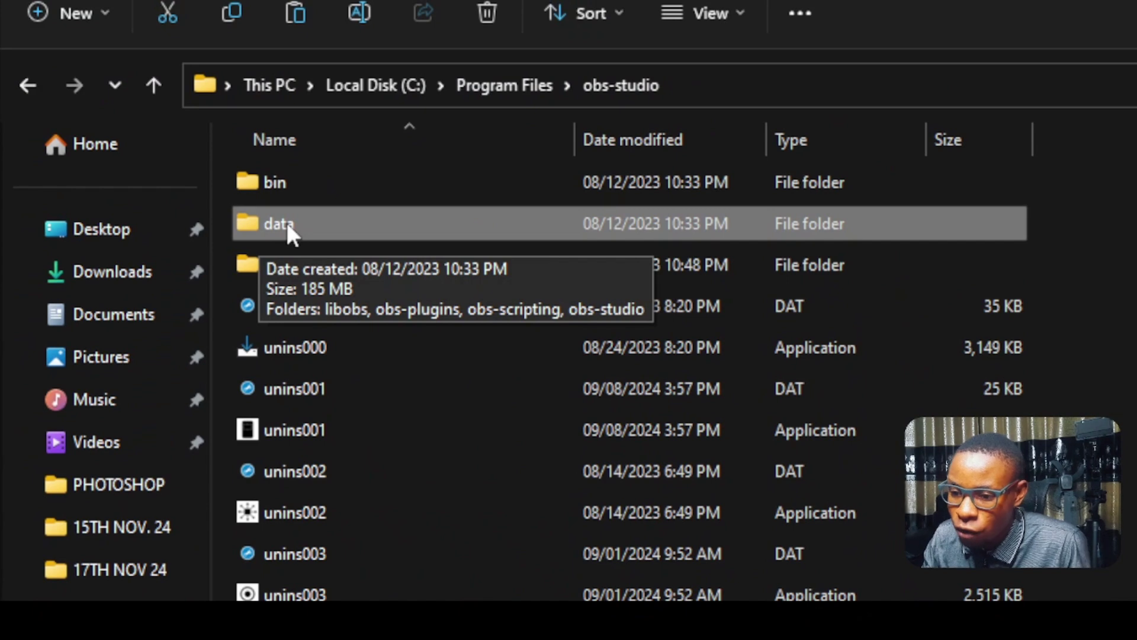
double_click(287, 224)
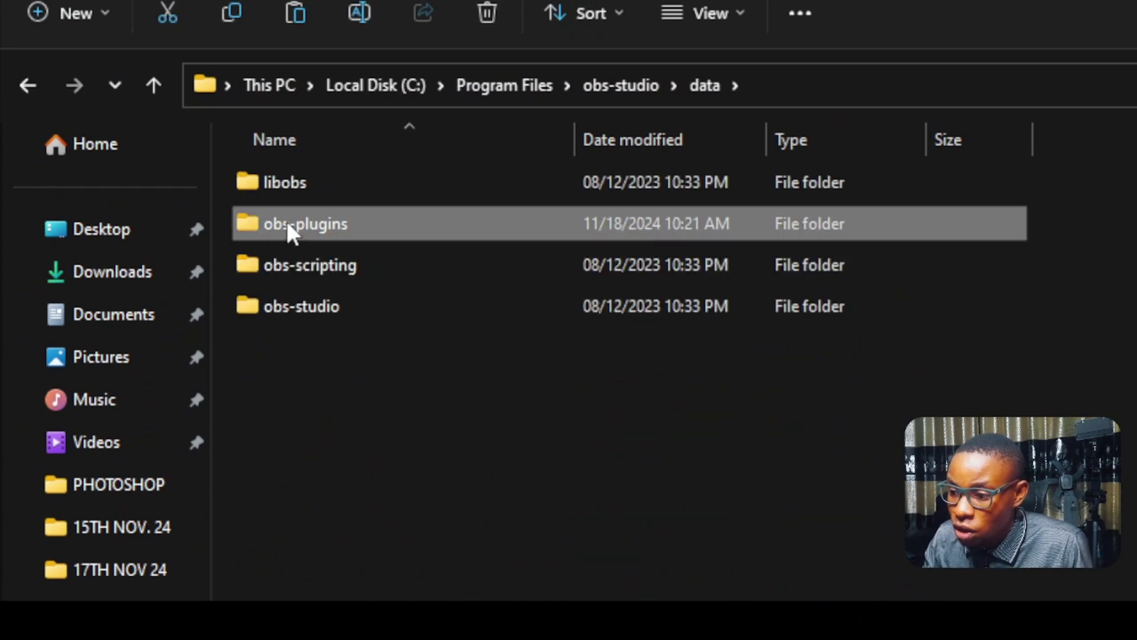
double_click(287, 223)
- Paste the distroav folder there, replacing existing files with administrator permission
right_click(883, 282)
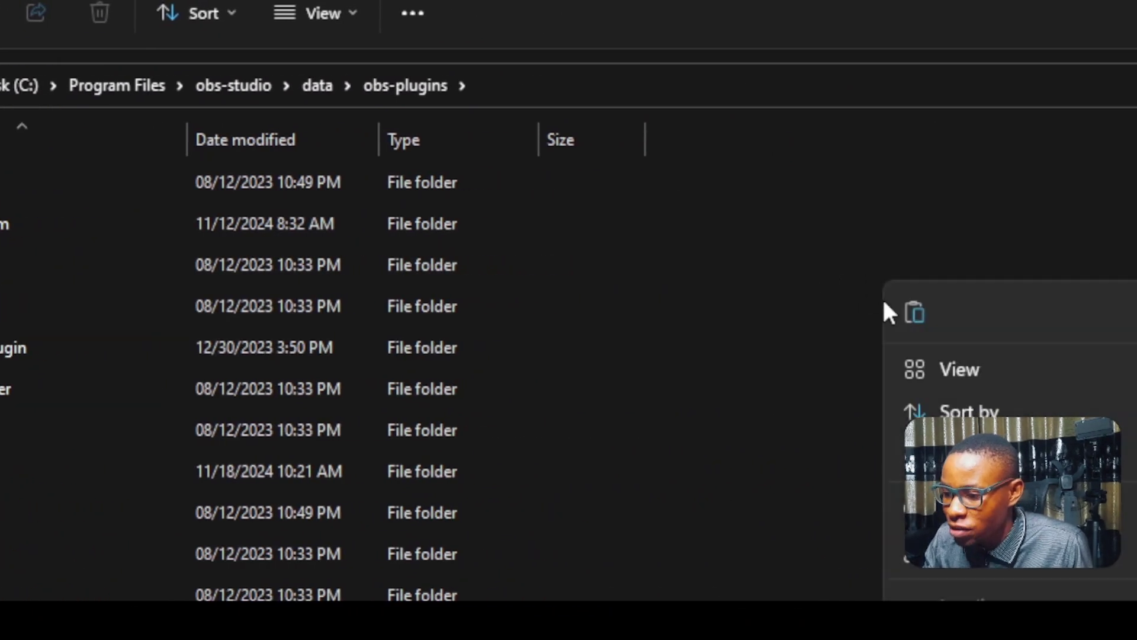
left_click(909, 313)
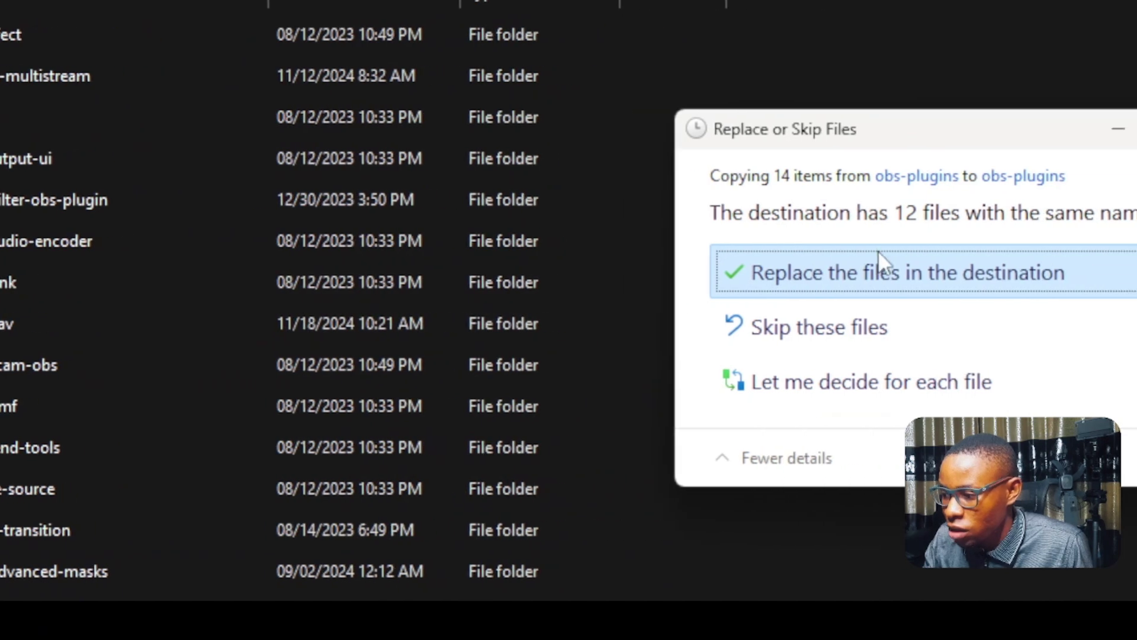
left_click(878, 250)
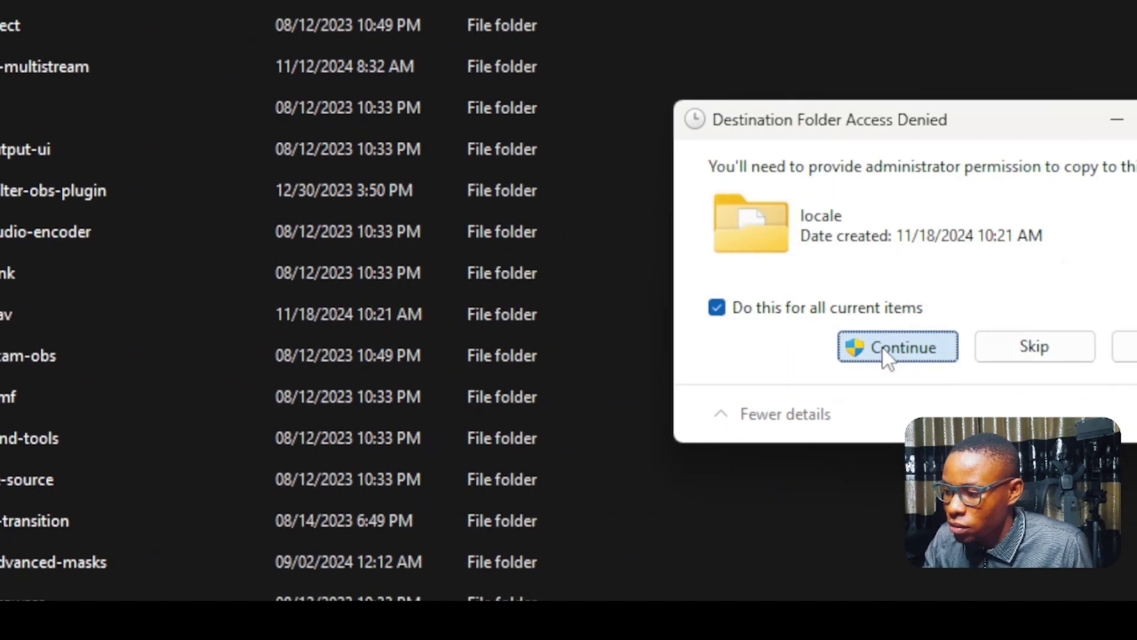
left_click(883, 346)
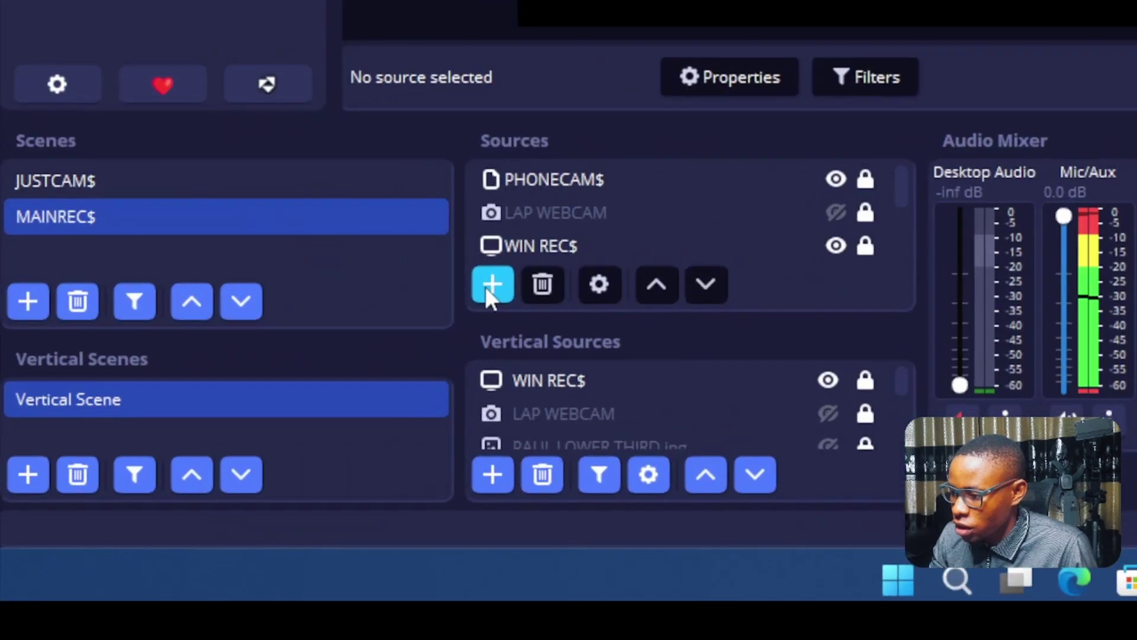
- Open OBS's Add Source menu under Sources to find the NDI™ Source entry
left_click(219, 456)
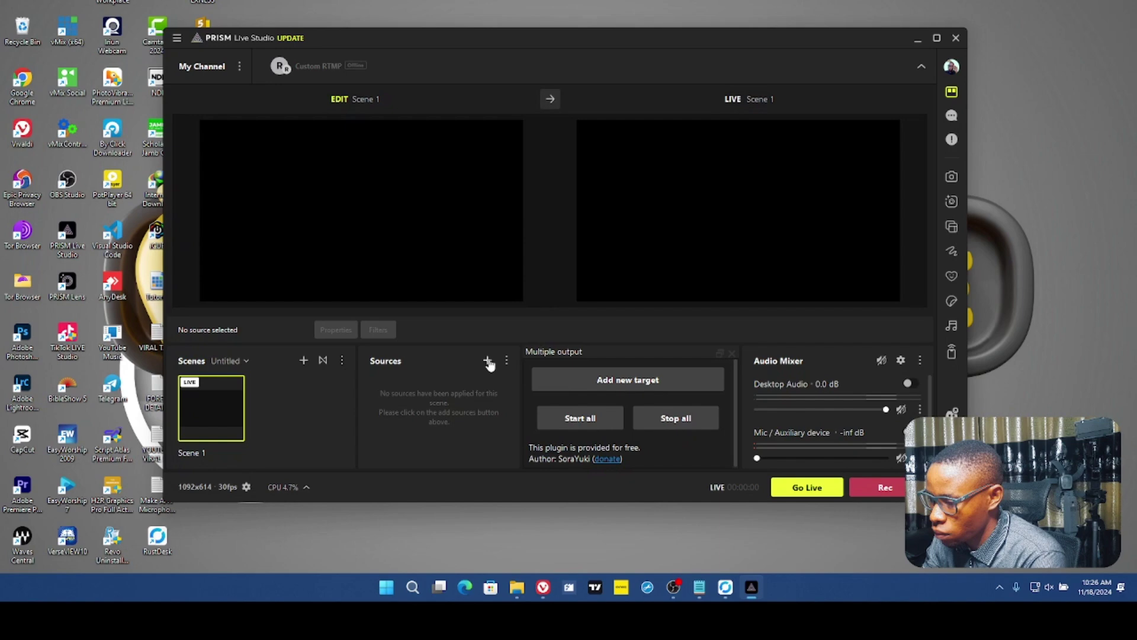
- Open PRISM Live Studio's Add source dialog from the + next to Sources
left_click(488, 361)
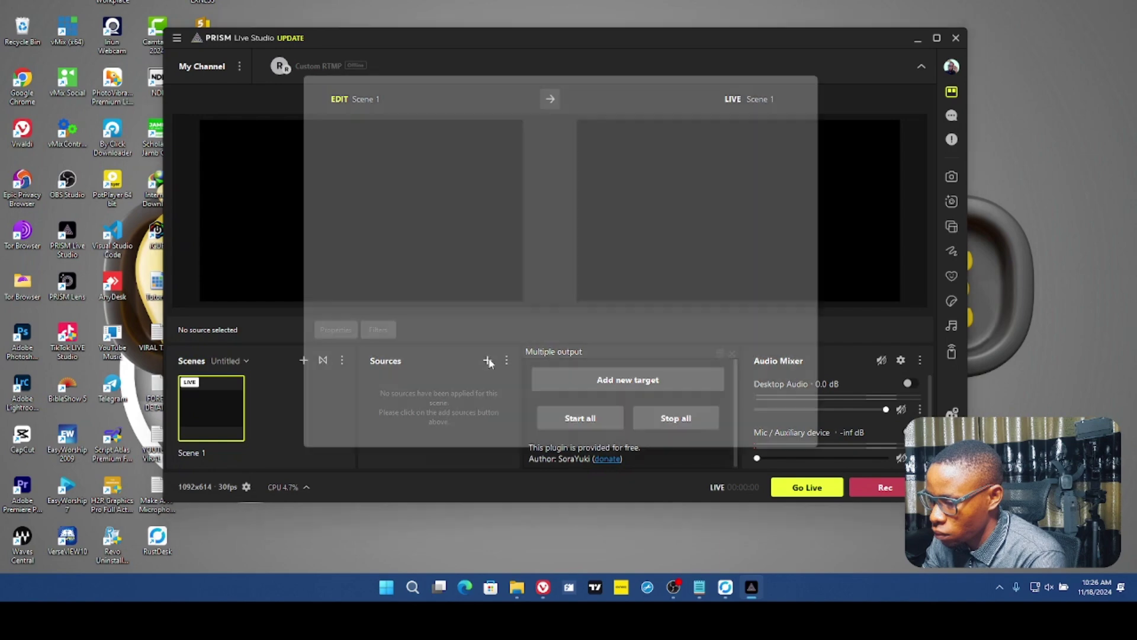